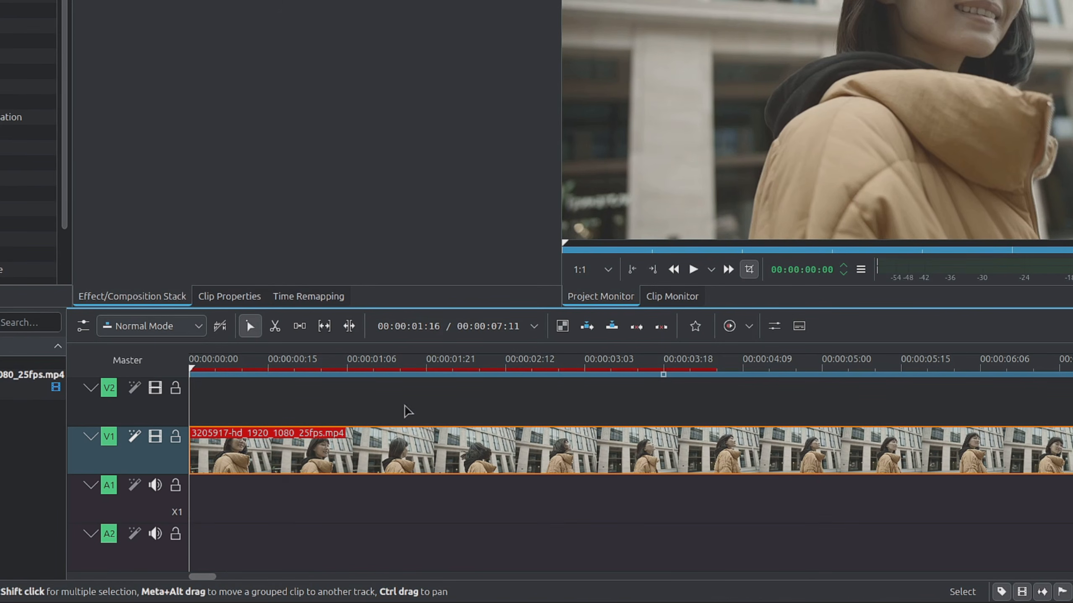
# Split the V1 clip at 00:00:00:15 and add two Transform effects to its first segment.
pyautogui.click(271, 371)
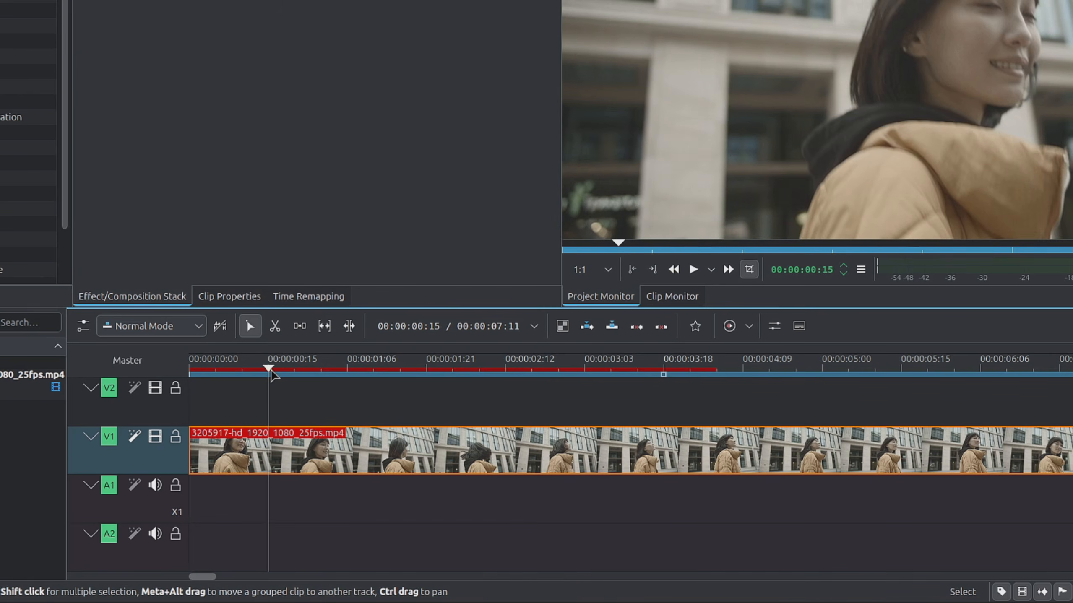
pyautogui.hotkey('shift', 'r')
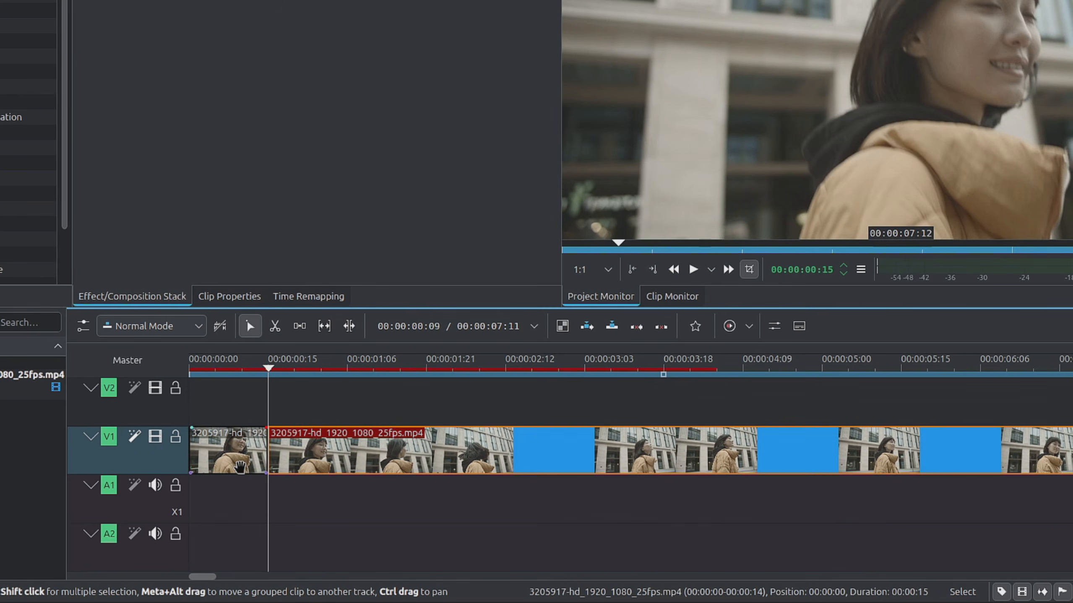
pyautogui.click(235, 439)
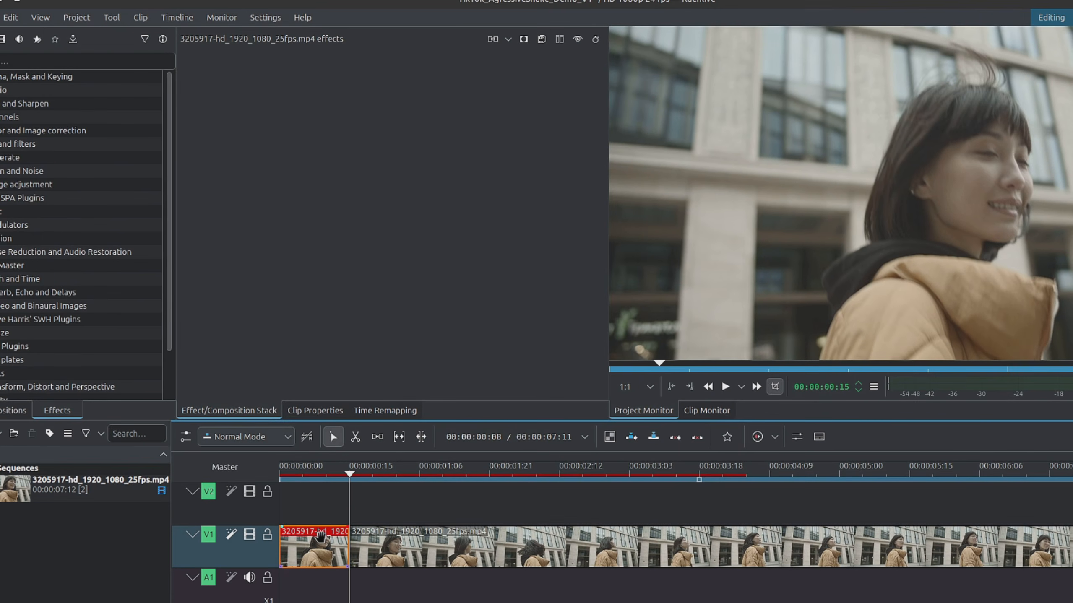
pyautogui.hotkey('ctrl', 't')
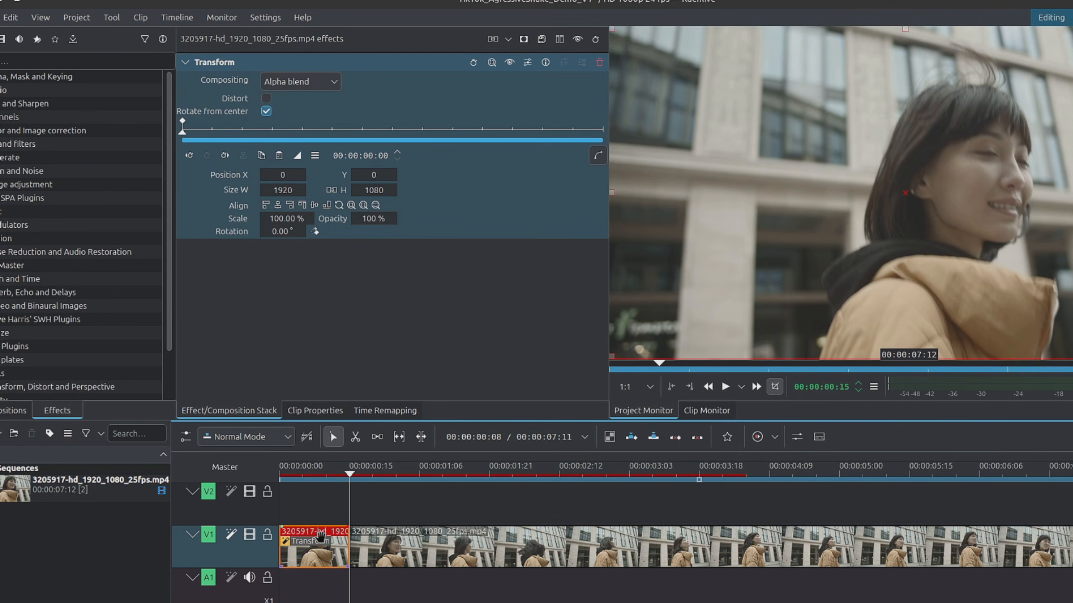
pyautogui.hotkey('ctrl', 't')
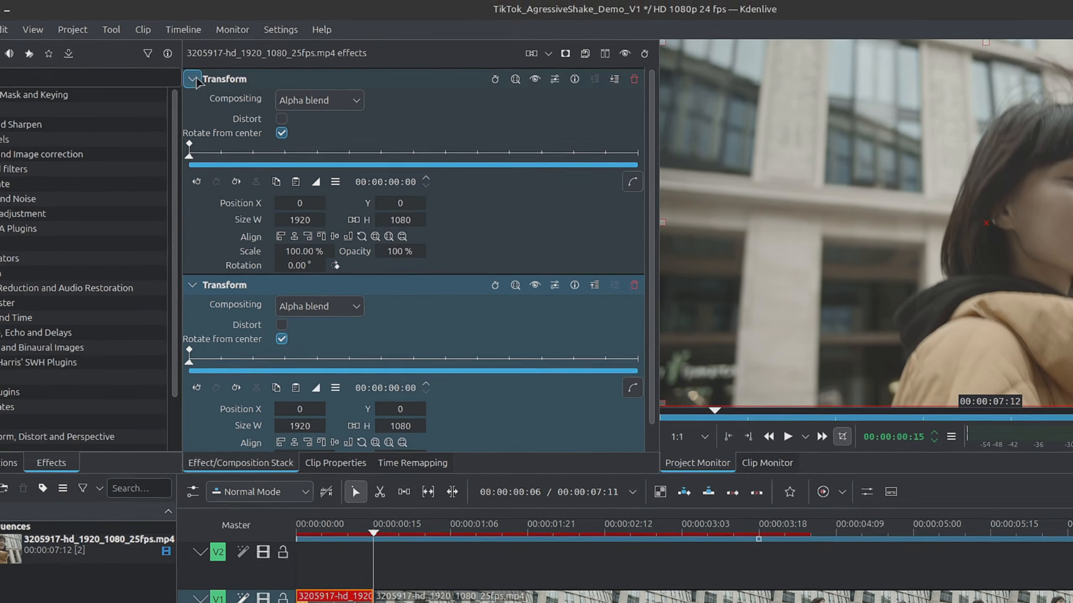
# In the second Transform effect, set the scale to 150% and make the starting keyframe Smooth.
pyautogui.click(193, 80)
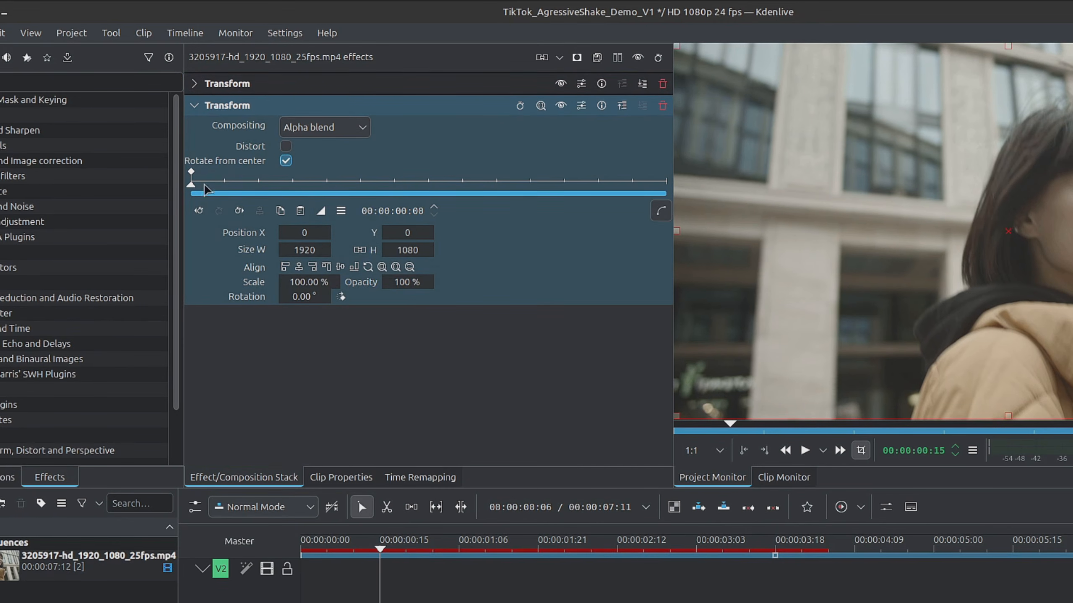
pyautogui.tripleClick(311, 285)
pyautogui.write('15')
pyautogui.press('Return')
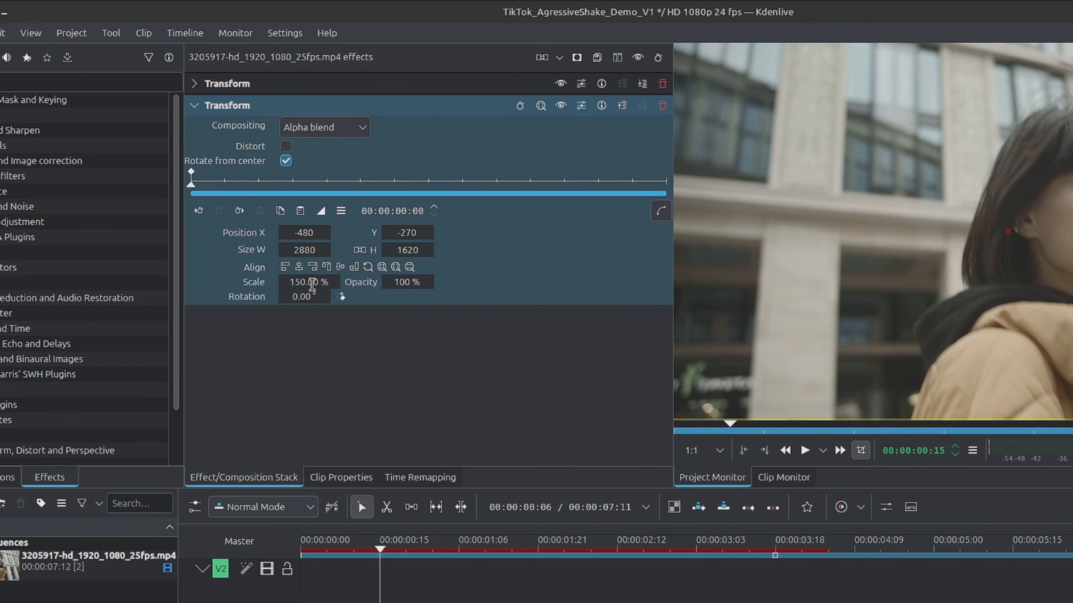
pyautogui.moveTo(347, 544); pyautogui.dragTo(294, 543)
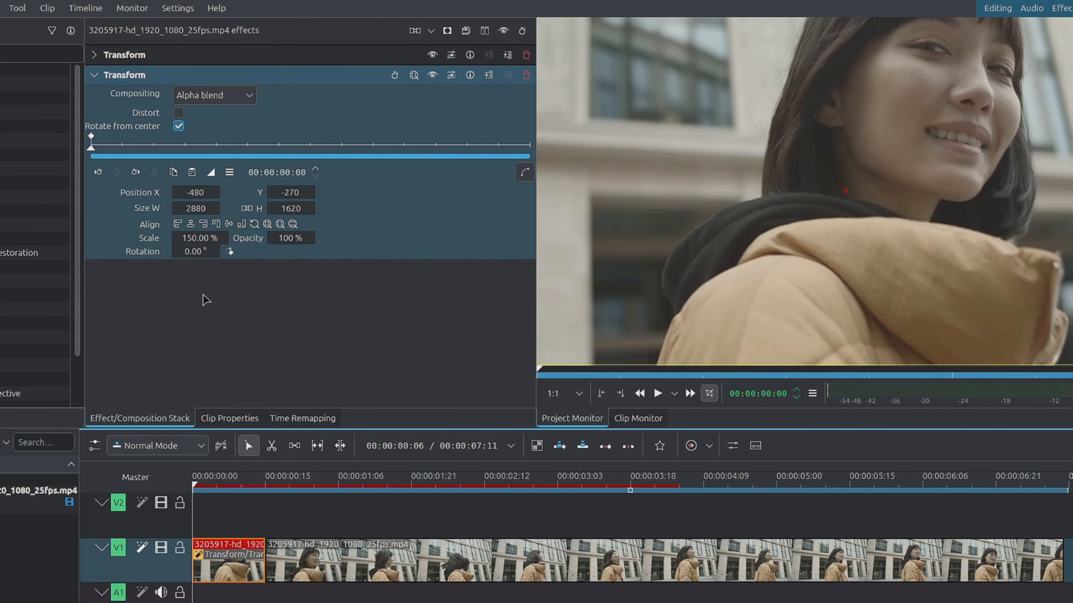
pyautogui.click(214, 176)
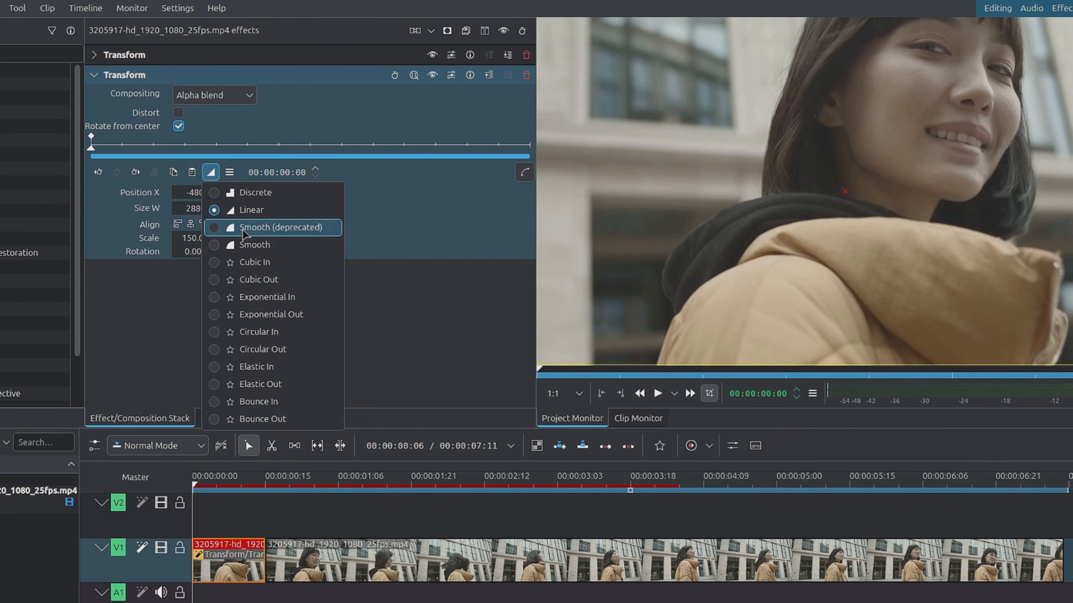
pyautogui.click(253, 242)
# Add a keyframe to the second Transform at 00:00:00:14 with the scale set to 100%.
pyautogui.click(139, 175)
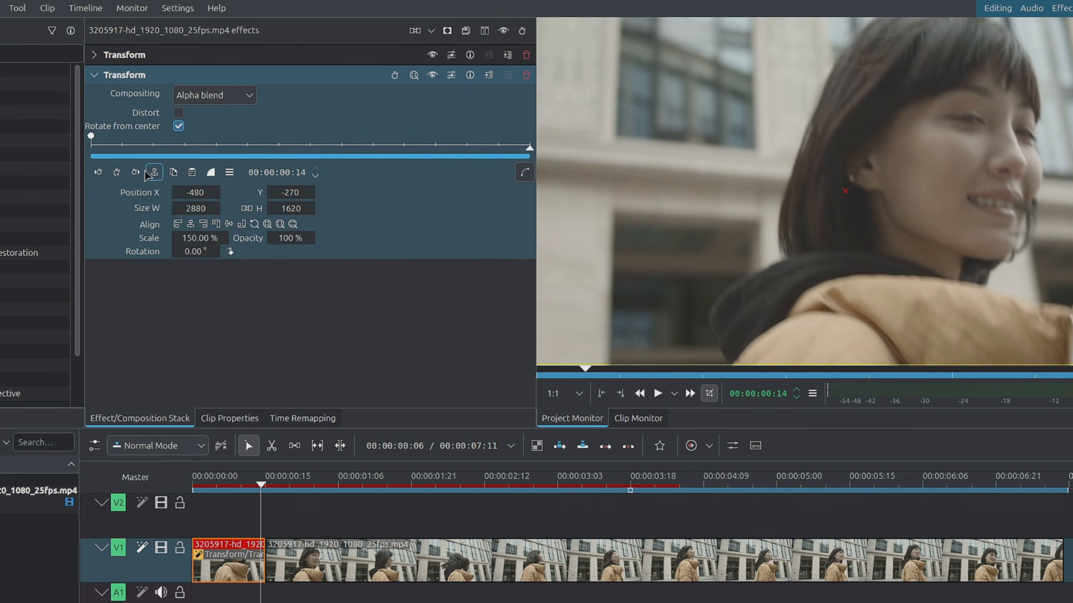
pyautogui.click(119, 174)
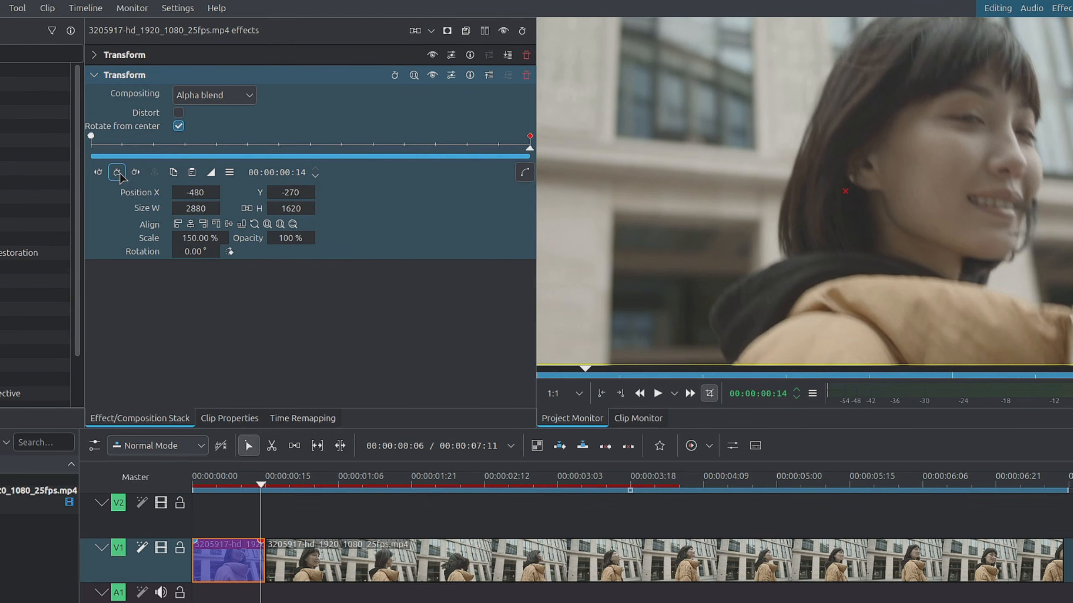
pyautogui.click(203, 237)
pyautogui.press('Return')
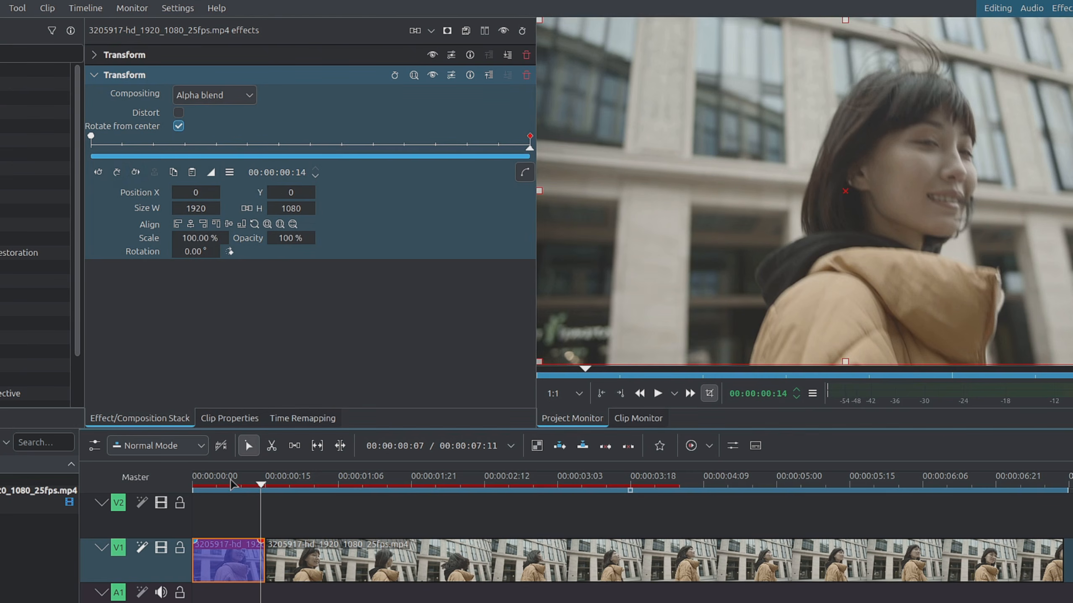
# Render the timeline preview and play the zoom animation from the start to check it.
pyautogui.press('Home')
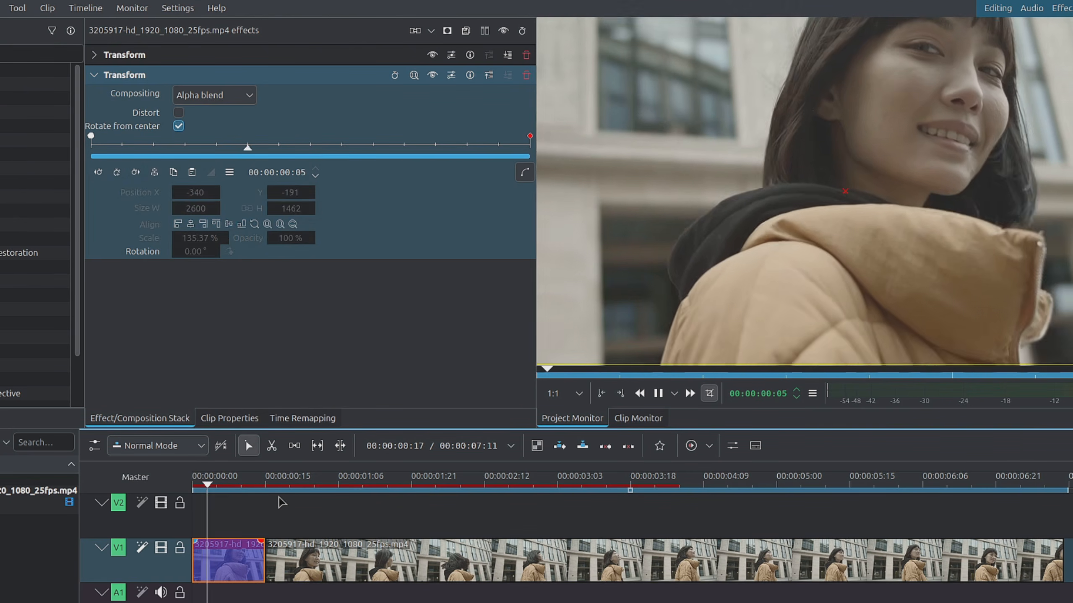
pyautogui.press('space')
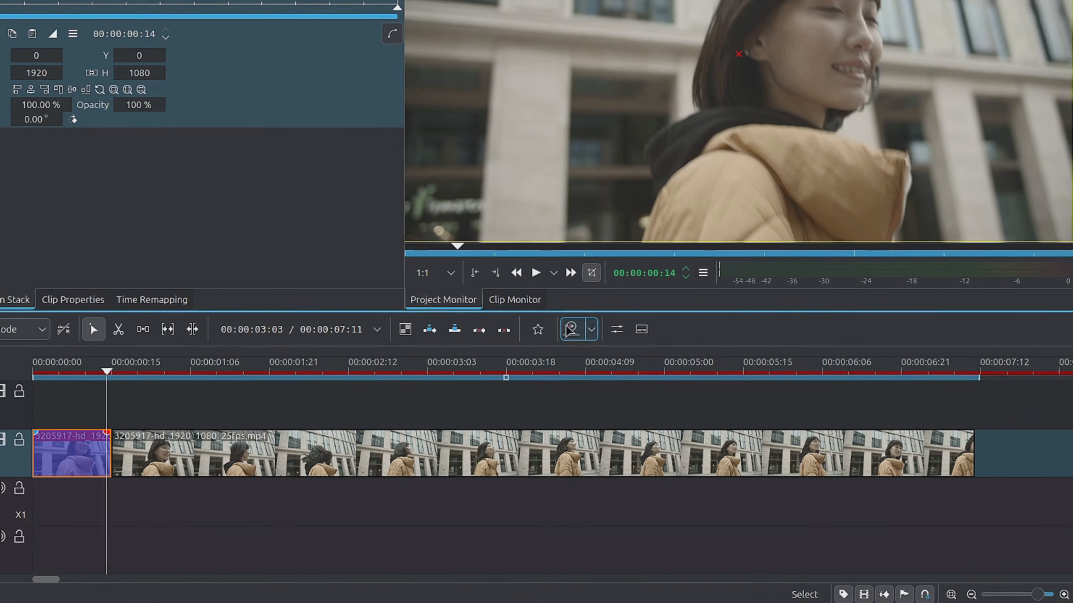
pyautogui.click(650, 387)
pyautogui.click(611, 446)
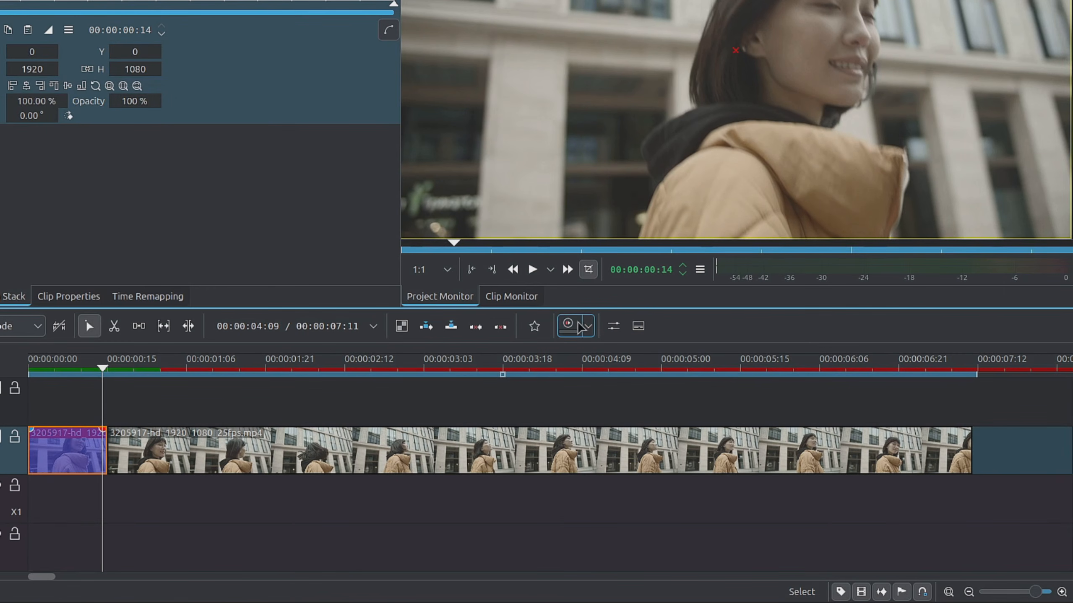
pyautogui.press('Home')
pyautogui.press('space')
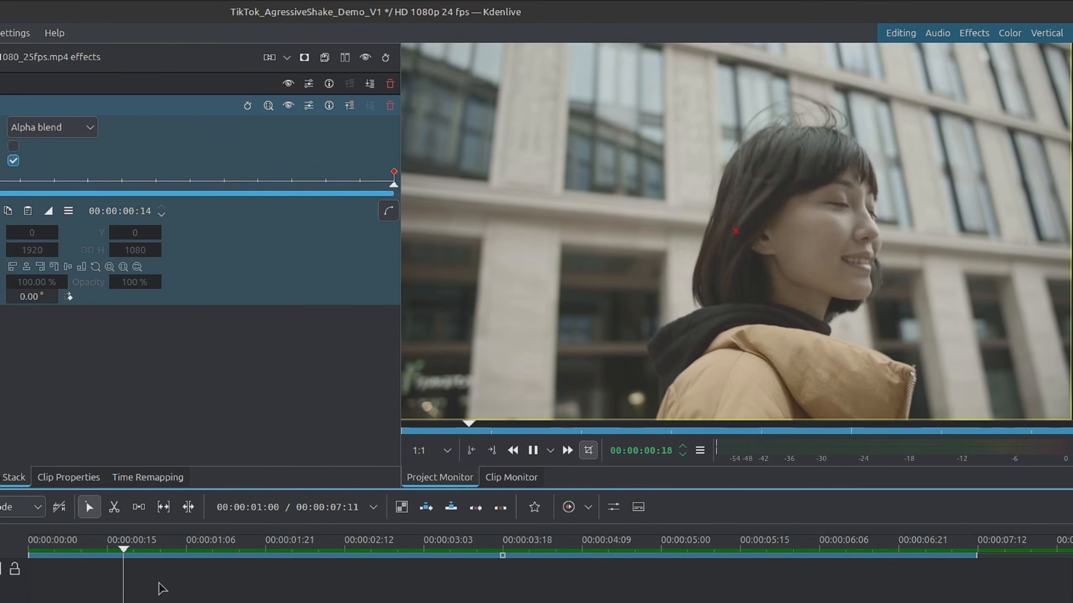
pyautogui.press('space')
# Set the starting keyframe of the first Transform effect to Cubic Out interpolation.
pyautogui.moveTo(84, 551); pyautogui.dragTo(28, 550)
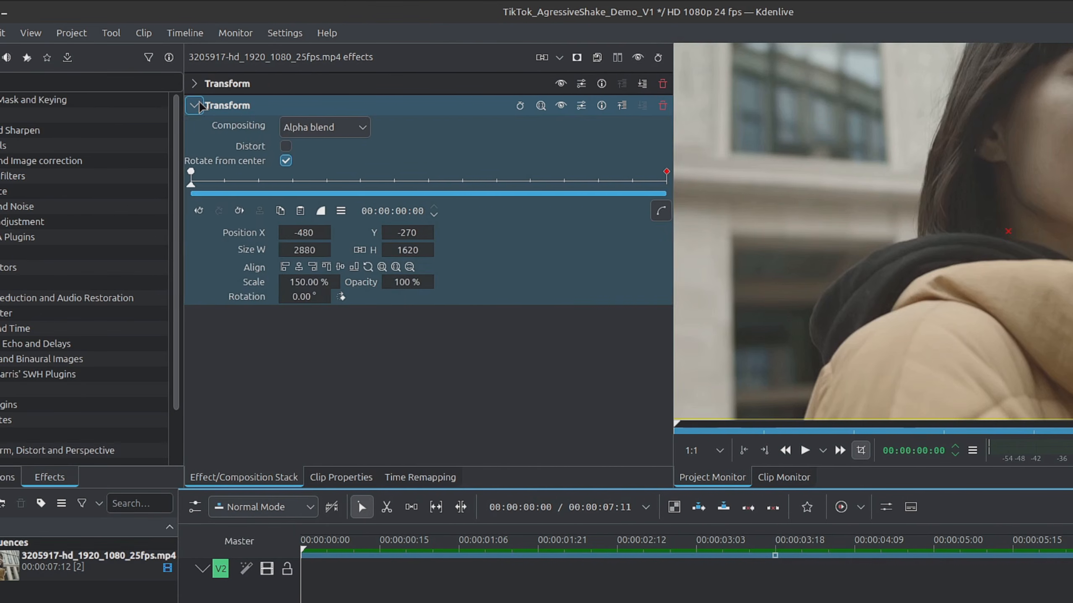
pyautogui.click(172, 105)
pyautogui.click(174, 84)
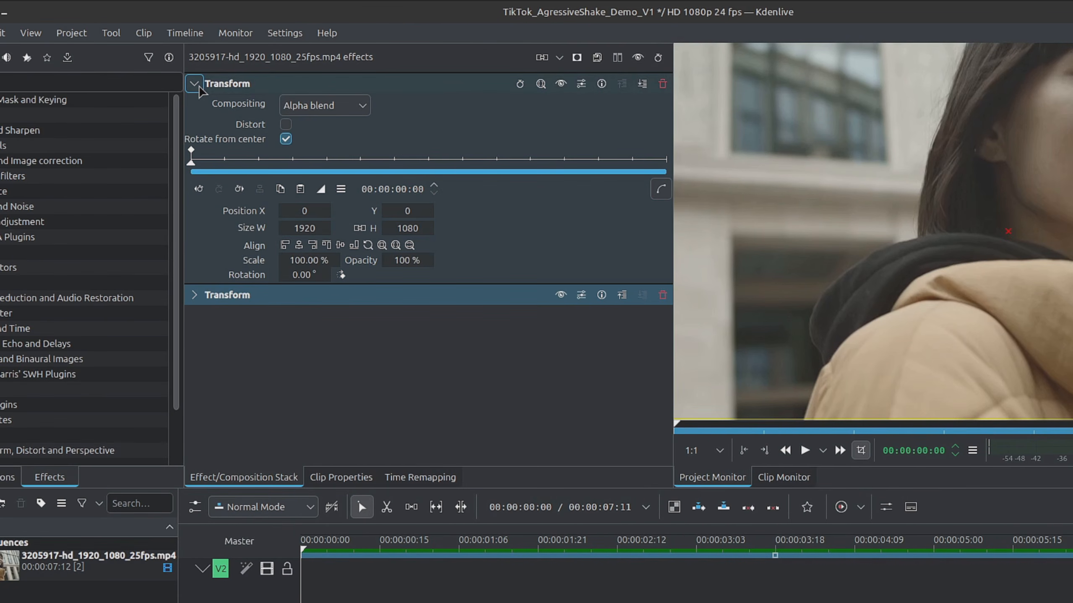
pyautogui.click(321, 189)
pyautogui.click(371, 305)
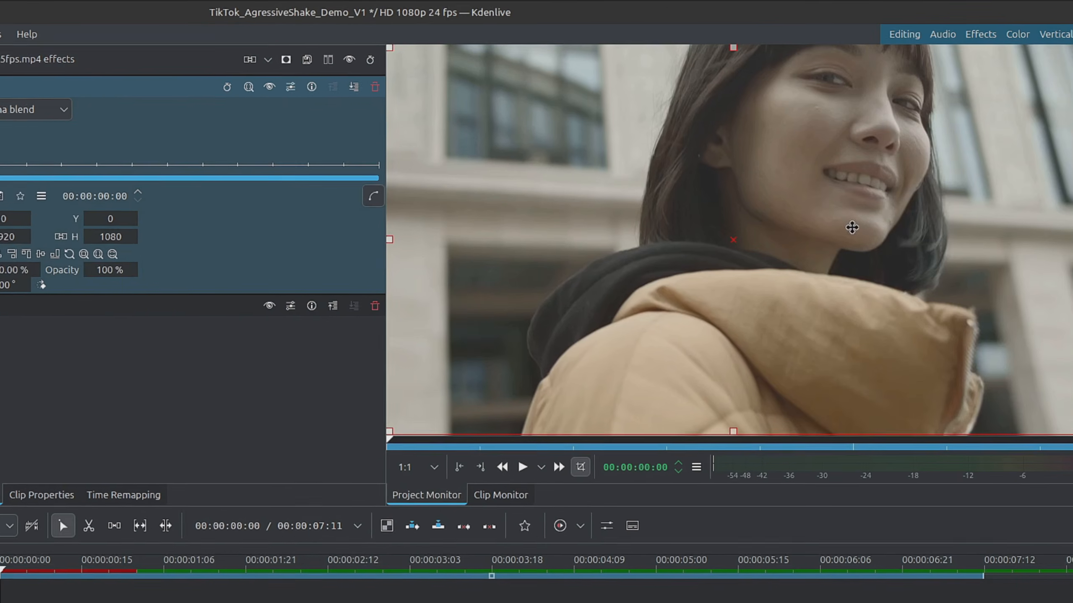
# Move the first Transform's frame at 00:00:00:00 to about X 242, Y 153 in the project monitor.
pyautogui.click(1058, 331)
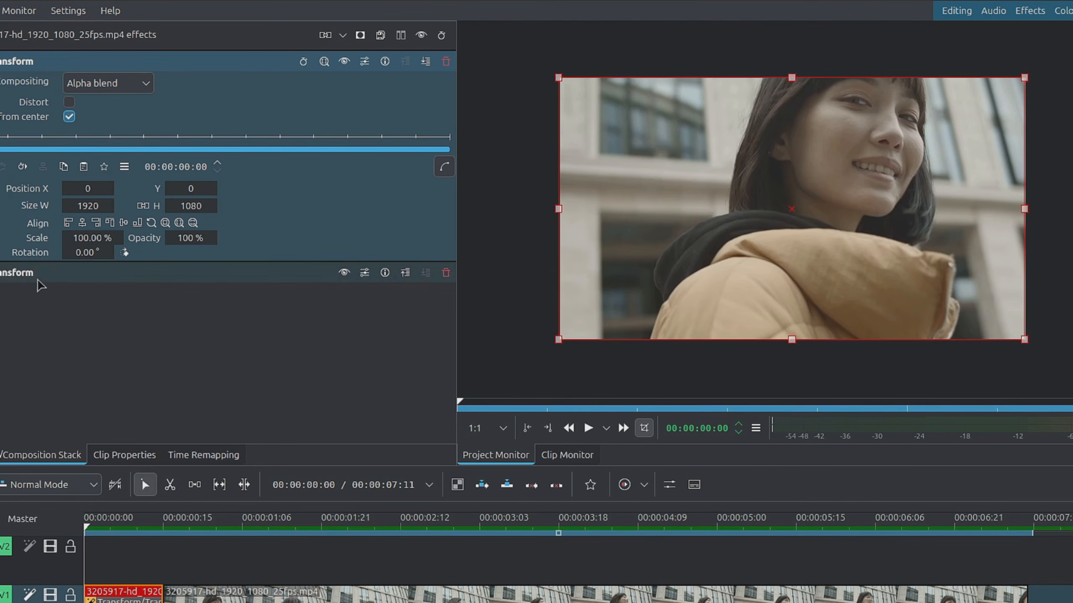
pyautogui.moveTo(613, 141); pyautogui.dragTo(661, 167)
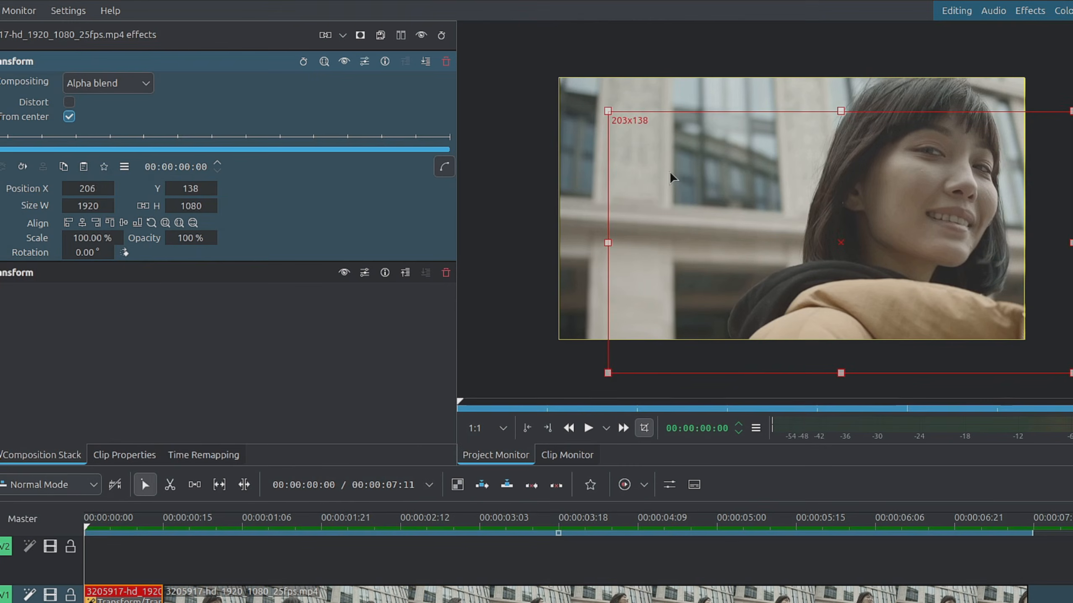
pyautogui.moveTo(672, 173); pyautogui.dragTo(675, 173)
# Add a Cubic Out keyframe at 00:00:00:02 and move the frame to about X -258, Y 99.
pyautogui.press('Right')
pyautogui.press('Right')
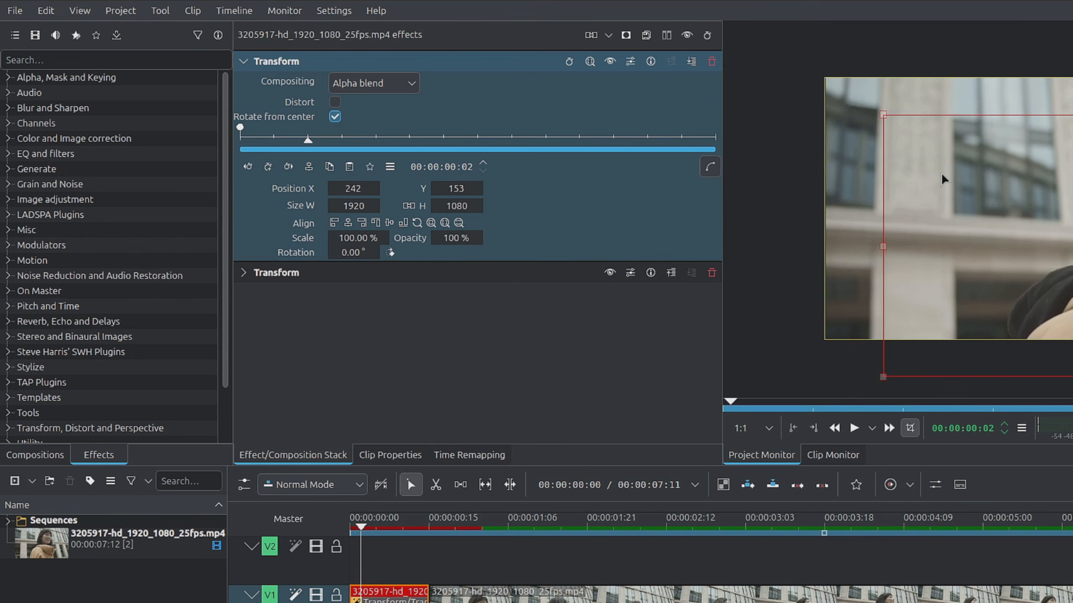
pyautogui.click(370, 167)
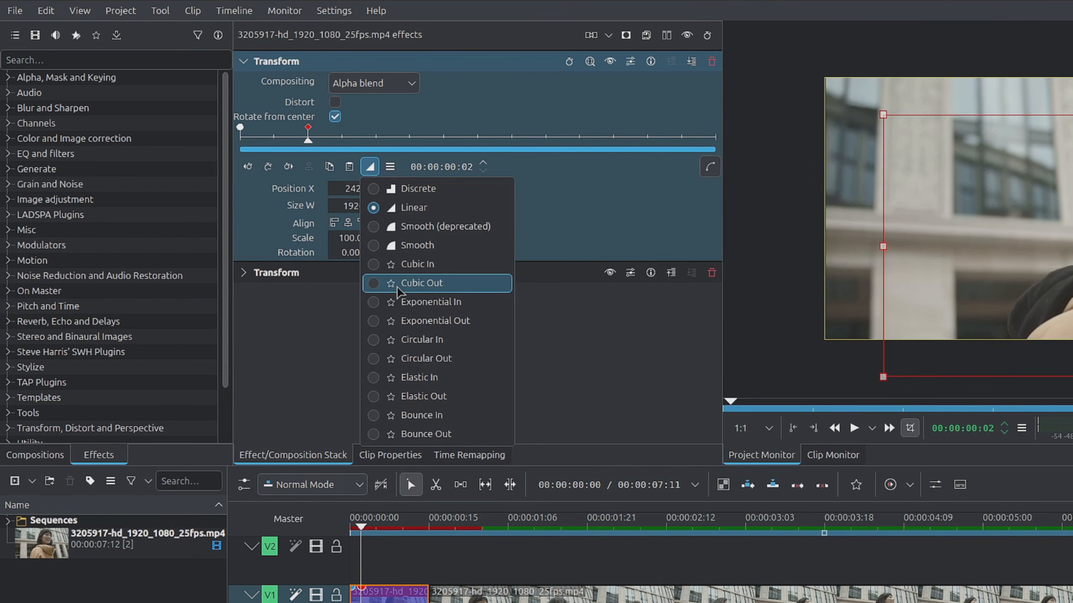
pyautogui.click(423, 284)
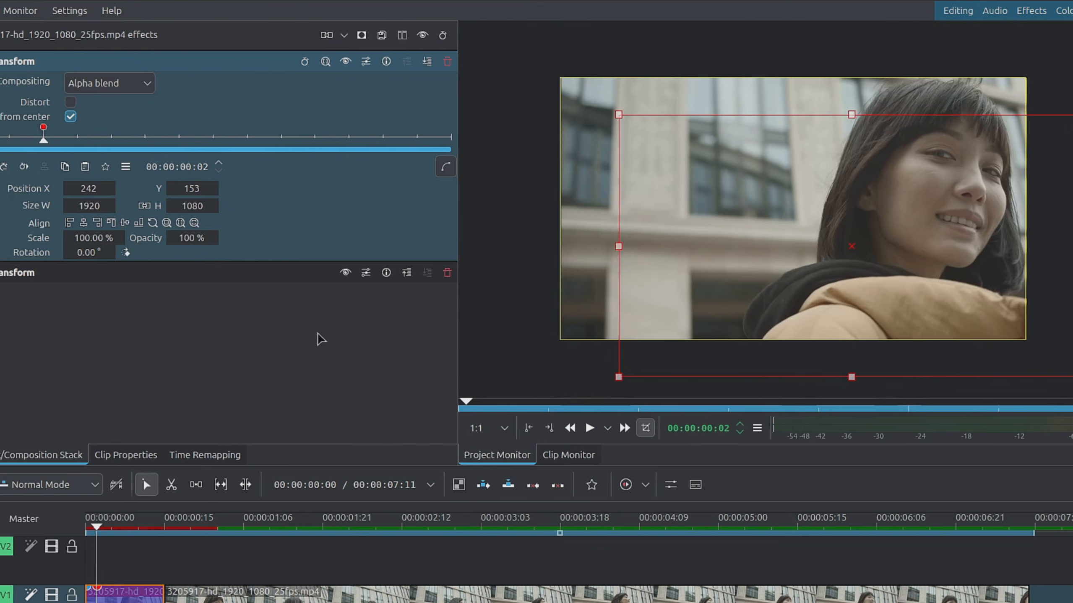
pyautogui.moveTo(895, 249); pyautogui.dragTo(817, 214)
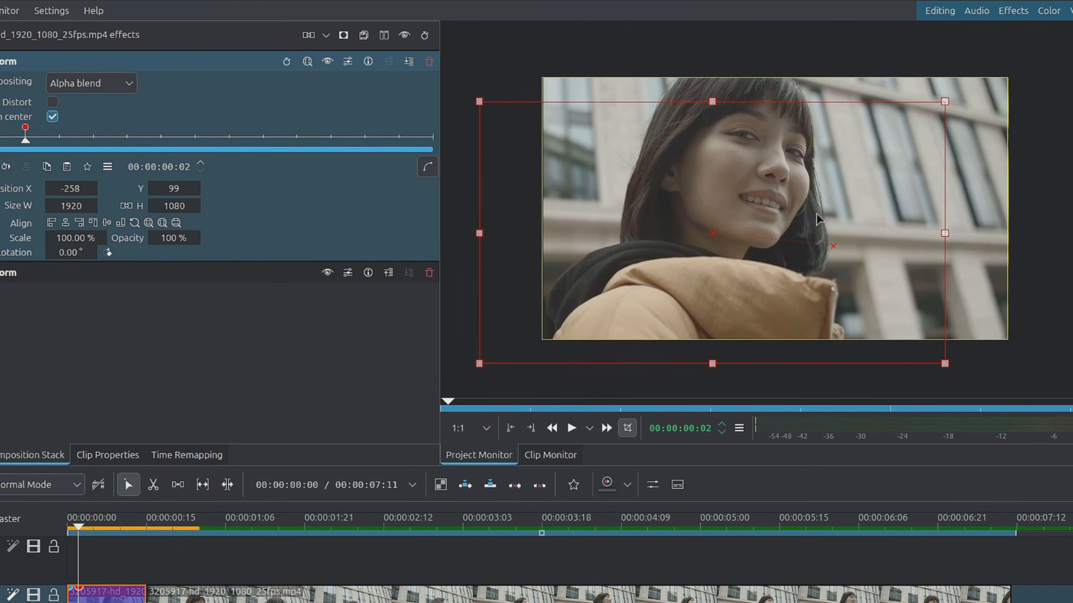
# Add a keyframe to the first Transform at 00:00:00:04 with Cubic Out interpolation.
pyautogui.press('Right')
pyautogui.press('Right')
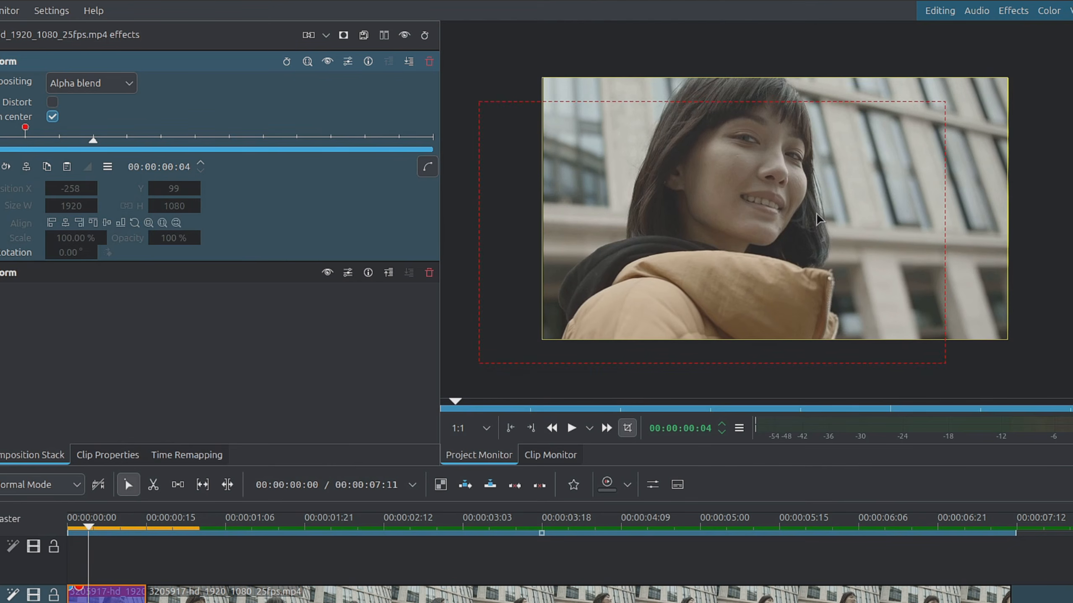
pyautogui.click(820, 218)
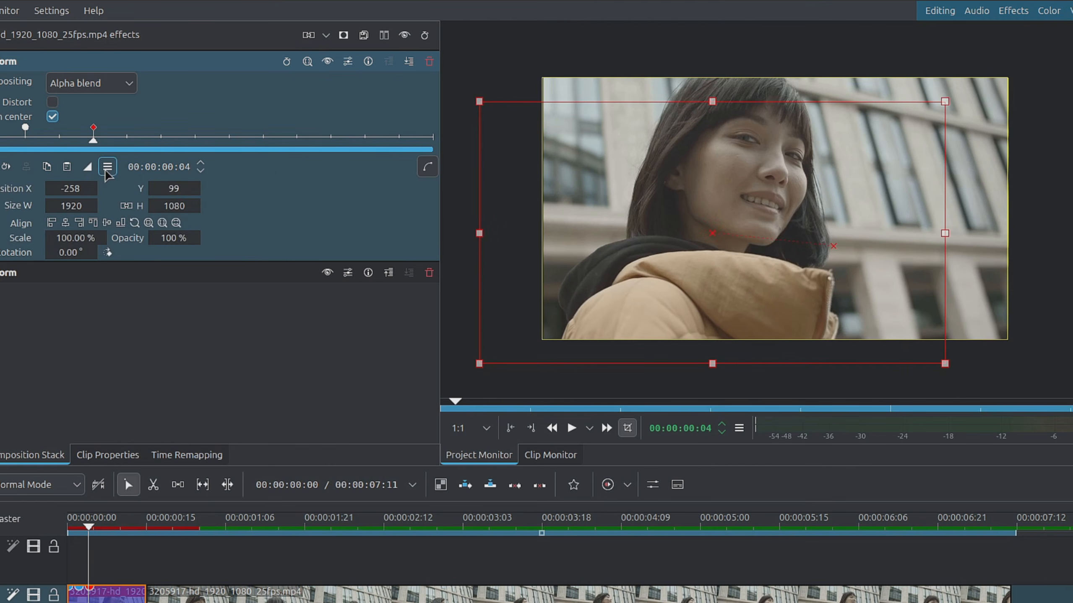
pyautogui.click(87, 167)
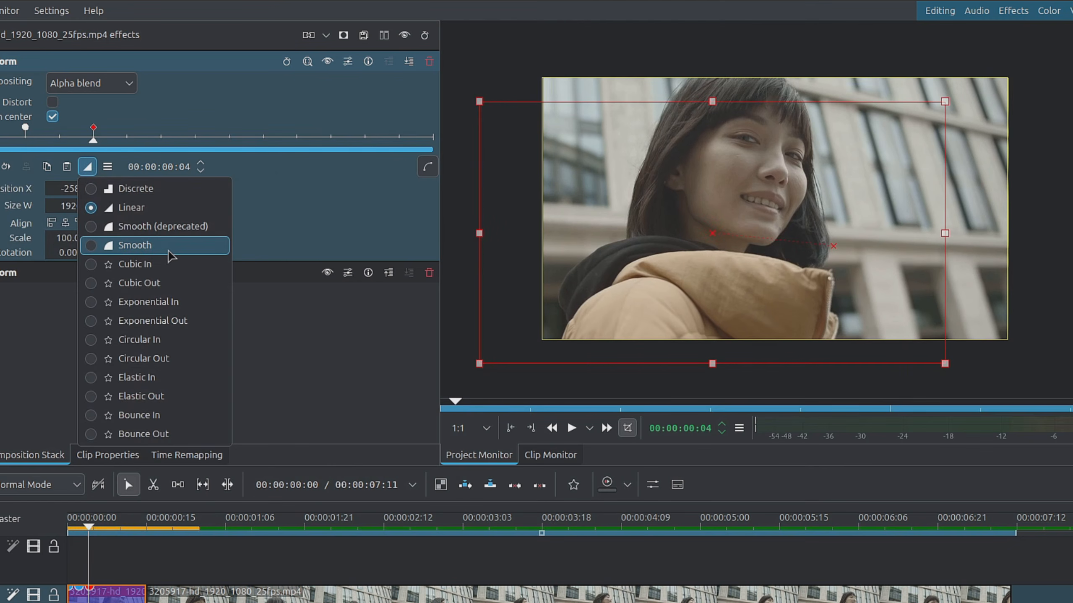
pyautogui.click(167, 283)
pyautogui.click(107, 167)
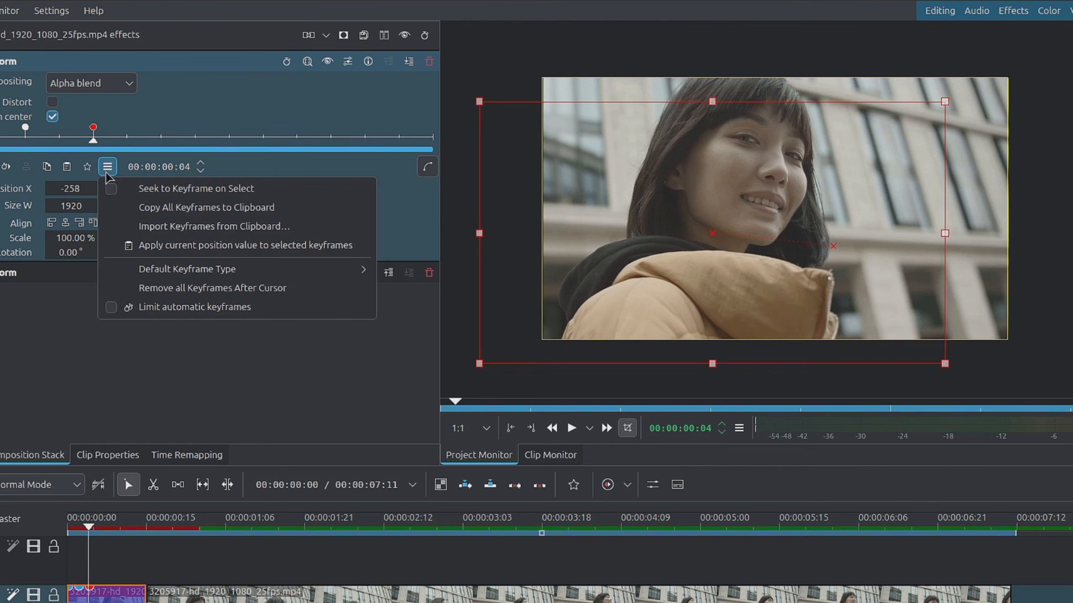
pyautogui.moveTo(219, 273)
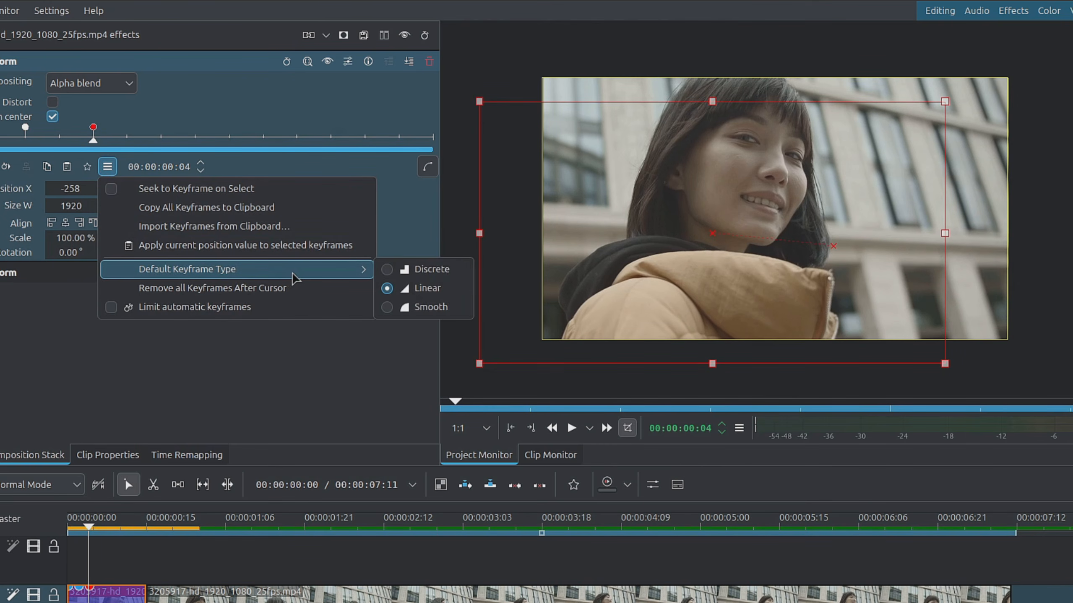
pyautogui.click(434, 313)
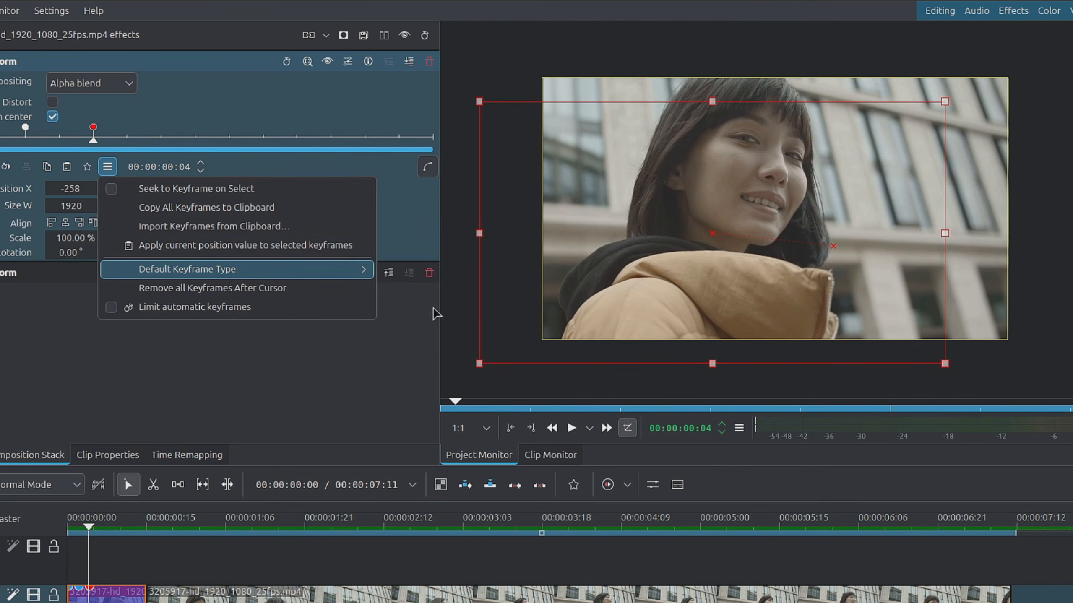
pyautogui.click(140, 151)
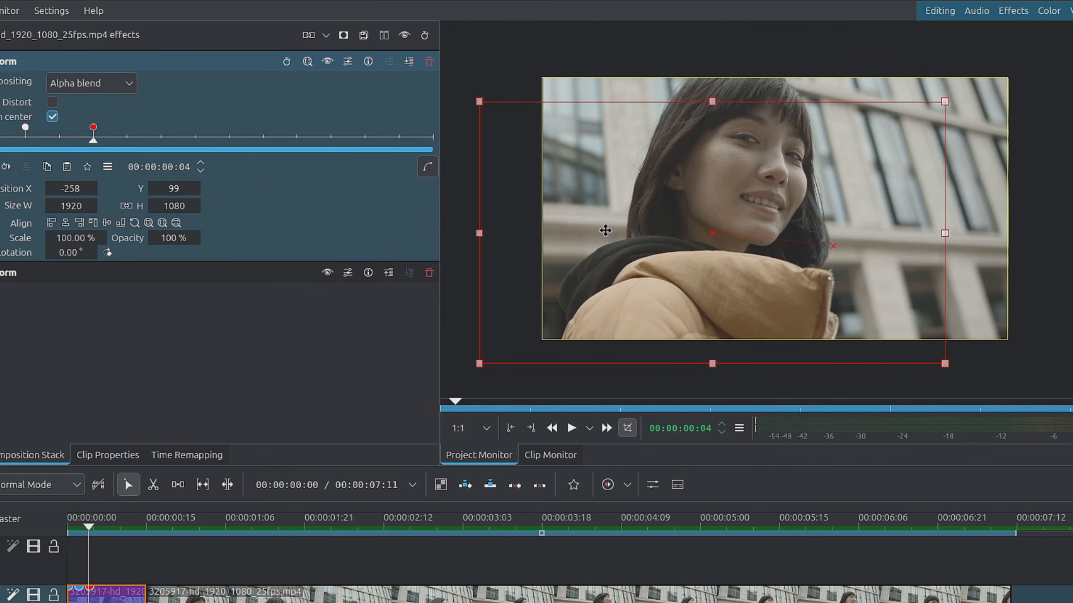
# Move the frame at the 00:00:00:04 keyframe to about X 134, Y -54.
pyautogui.moveTo(691, 275); pyautogui.dragTo(767, 242)
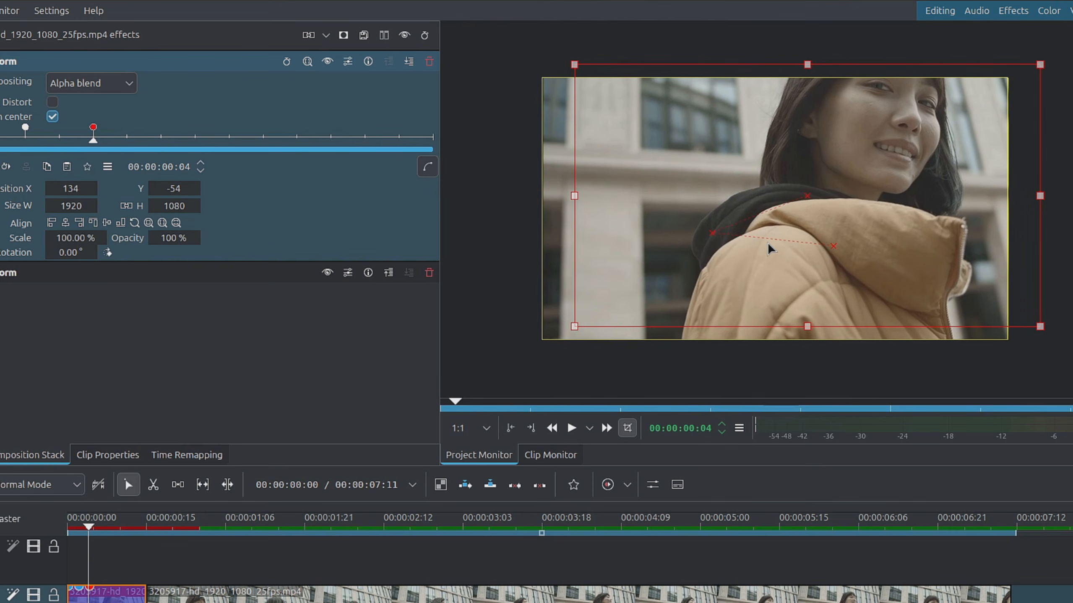
# Add a Cubic Out keyframe to the first Transform at 00:00:00:06 and move the frame to about X -129, Y 108.
pyautogui.press('Right')
pyautogui.press('Right')
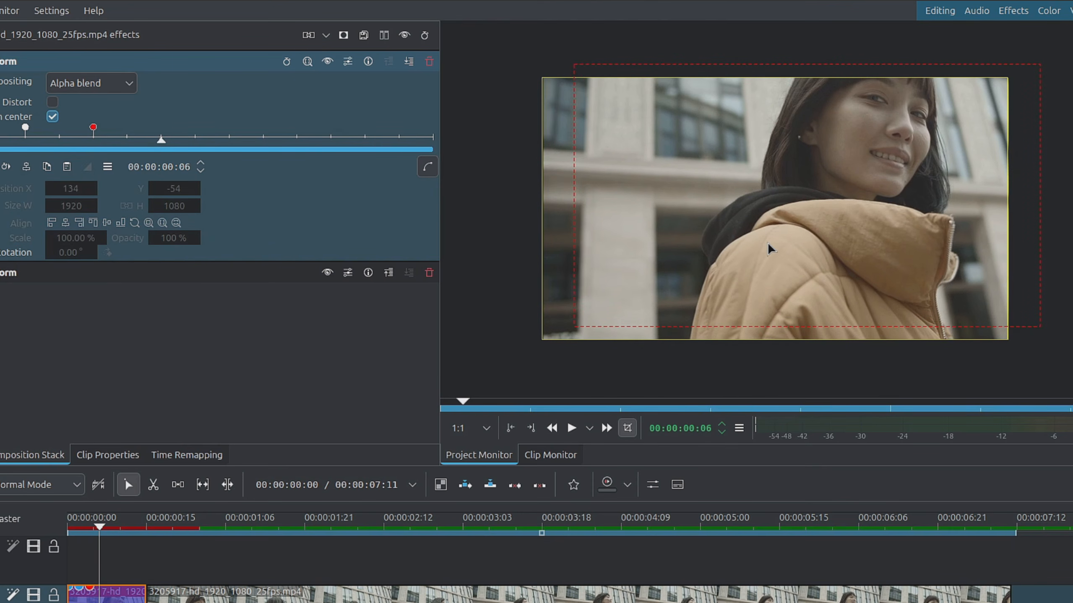
pyautogui.click(768, 245)
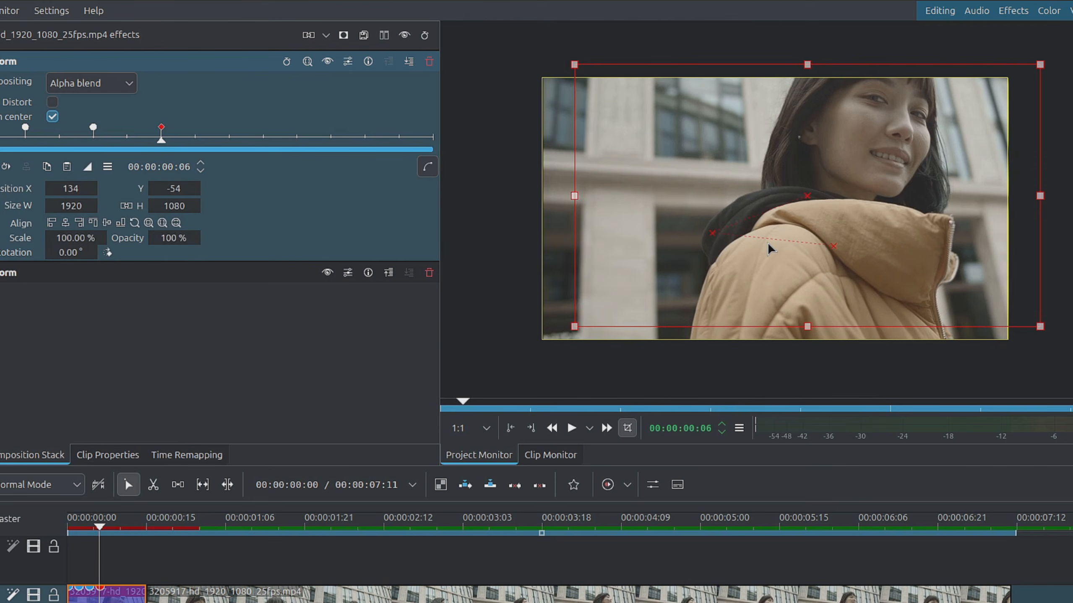
pyautogui.click(86, 167)
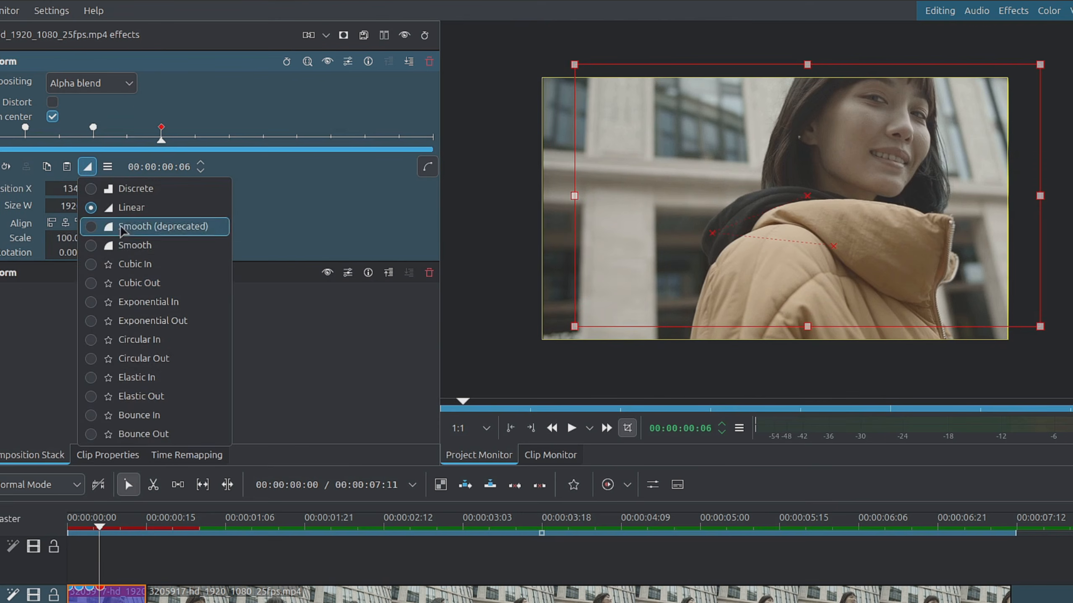
pyautogui.click(182, 281)
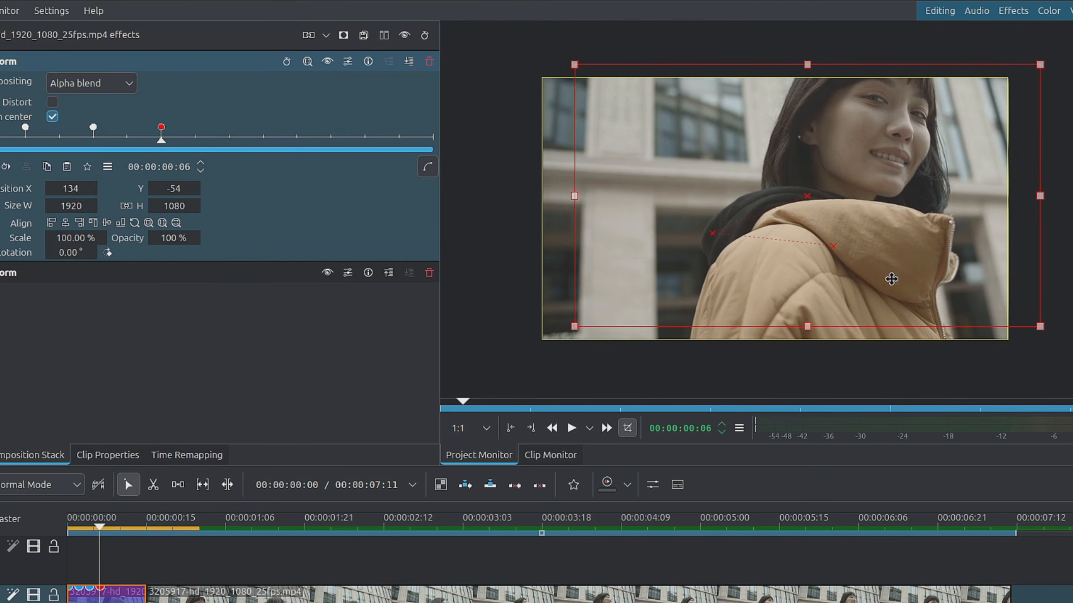
pyautogui.moveTo(891, 279); pyautogui.dragTo(847, 304)
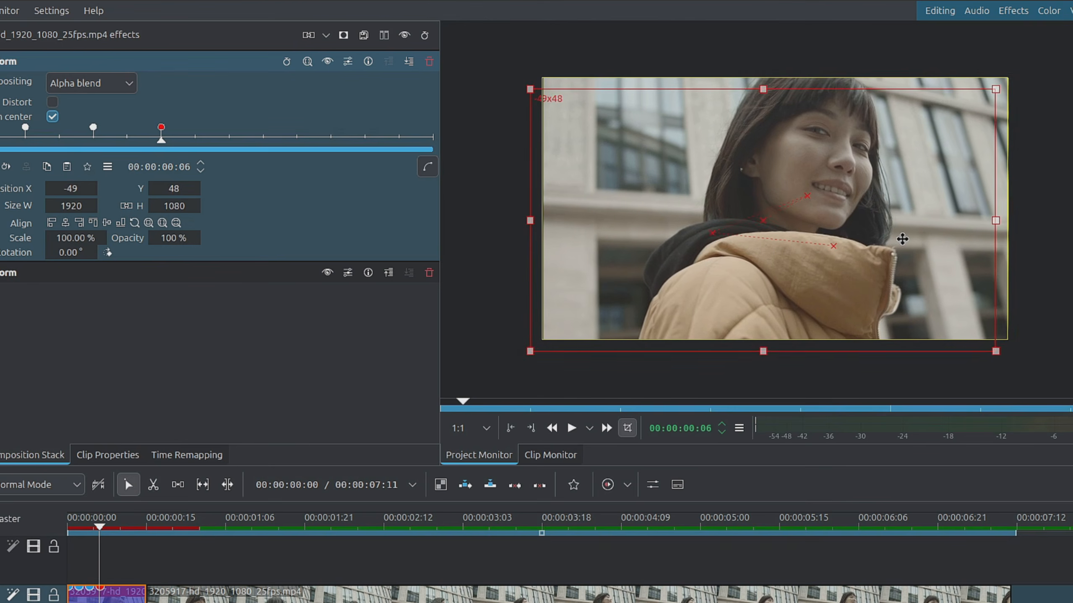
pyautogui.moveTo(902, 239); pyautogui.dragTo(883, 253)
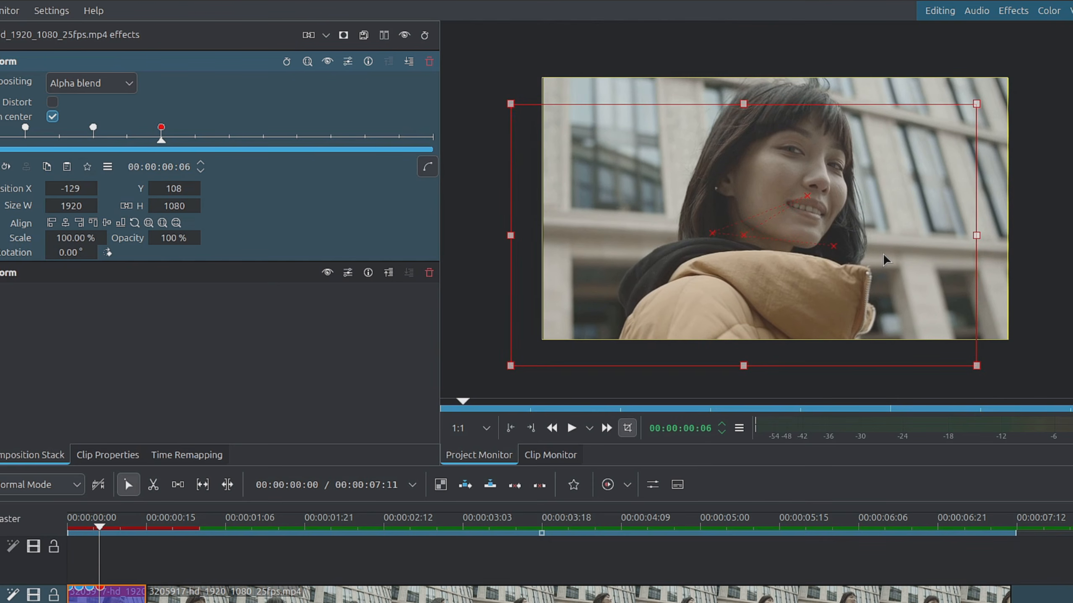
# Add a keyframe to the first Transform at 00:00:00:10 and center the frame horizontally and vertically at X 0, Y 0.
pyautogui.press('space')
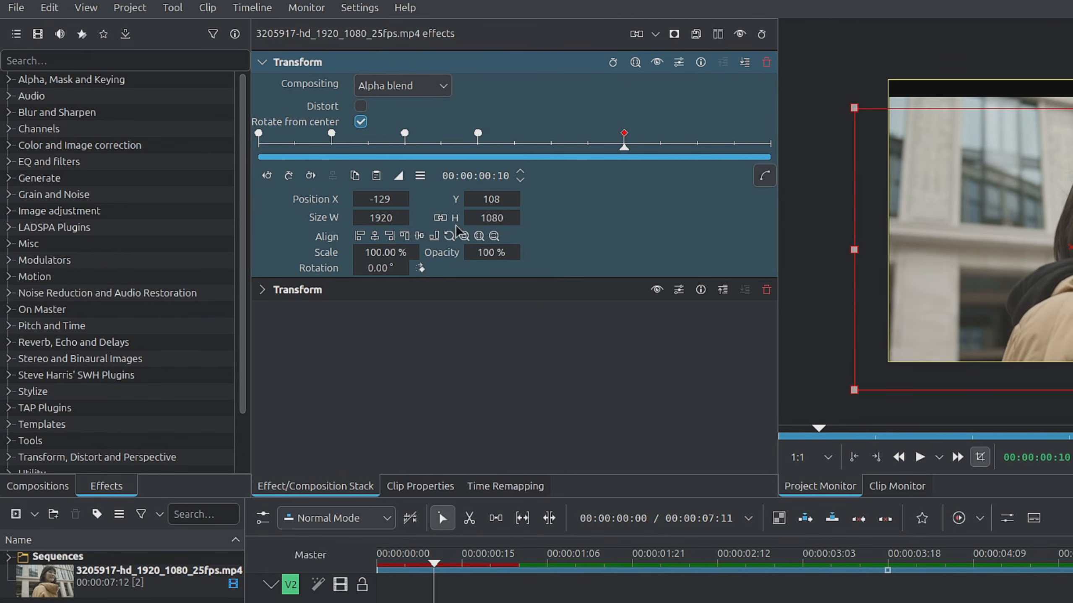
pyautogui.click(375, 237)
pyautogui.click(419, 236)
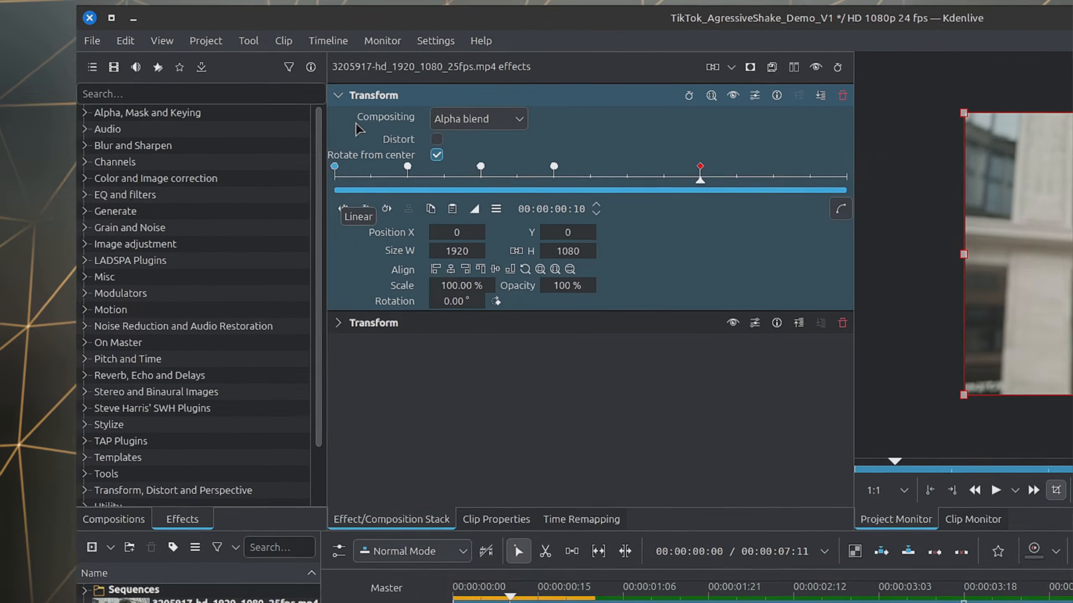
# Collapse the first Transform, search the effects for "dbl" and add Directional Blur below both Transforms.
pyautogui.click(262, 62)
pyautogui.click(142, 59)
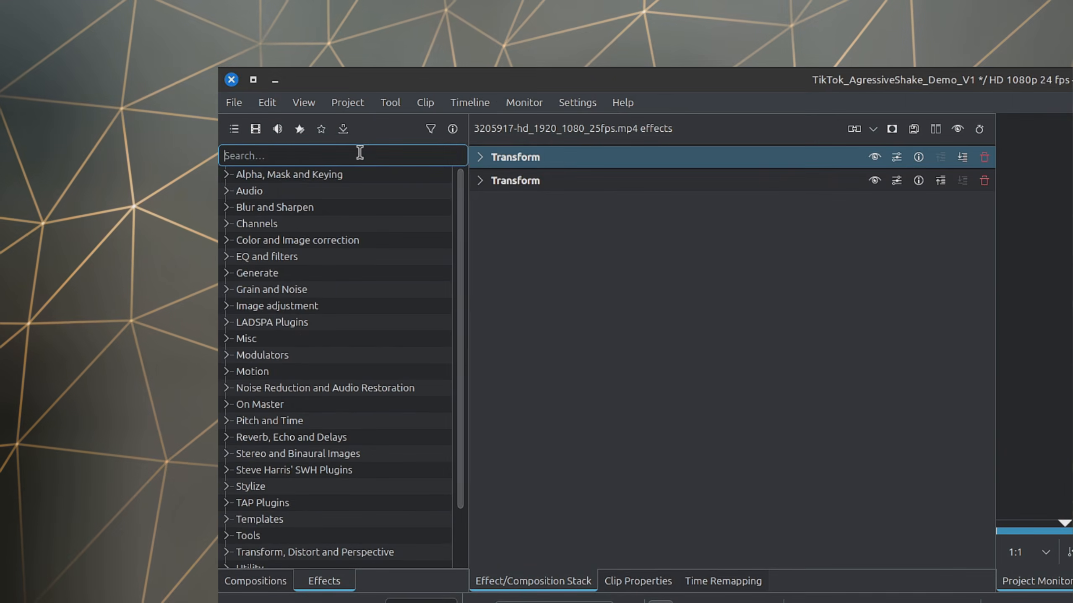
pyautogui.write('dbl')
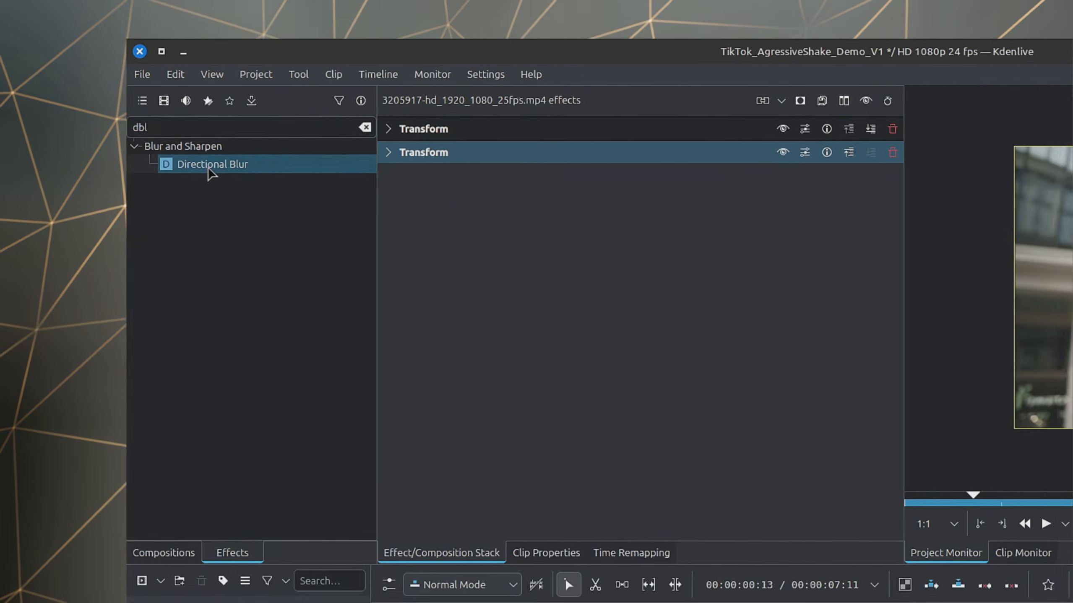
pyautogui.moveTo(302, 199); pyautogui.dragTo(646, 270)
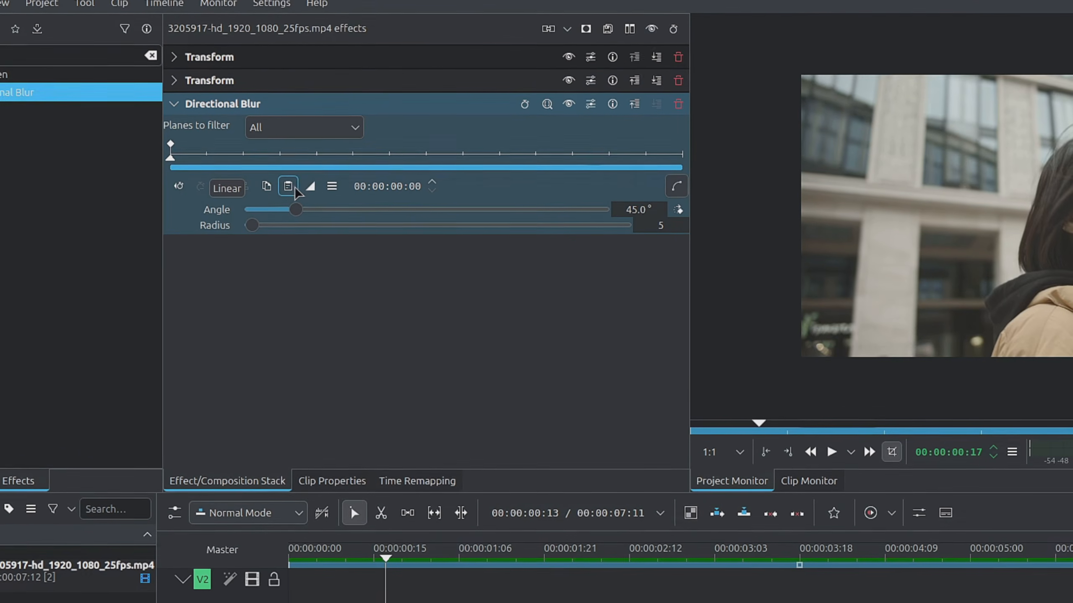
# Set the Directional Blur's first keyframe to Smooth interpolation and make Smooth its default keyframe type.
pyautogui.click(344, 199)
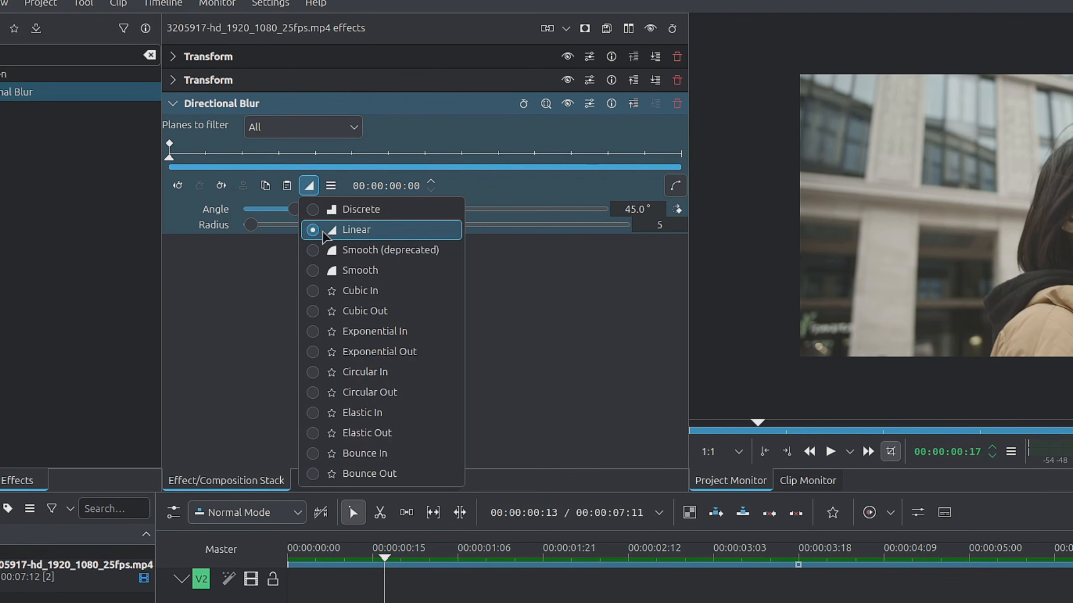
pyautogui.click(342, 270)
pyautogui.click(332, 186)
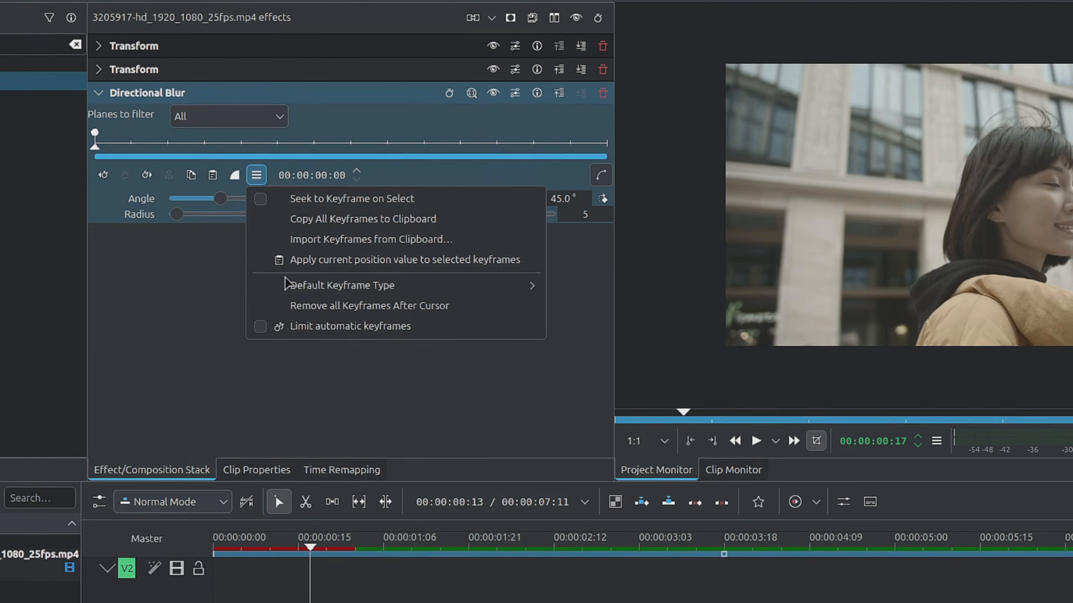
pyautogui.moveTo(286, 283)
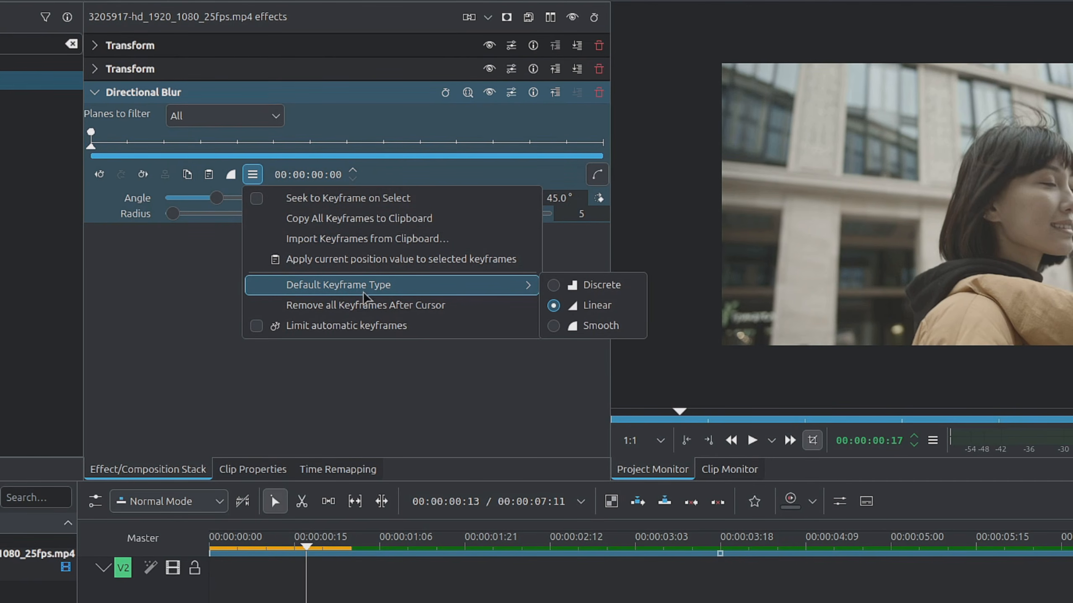
pyautogui.click(580, 327)
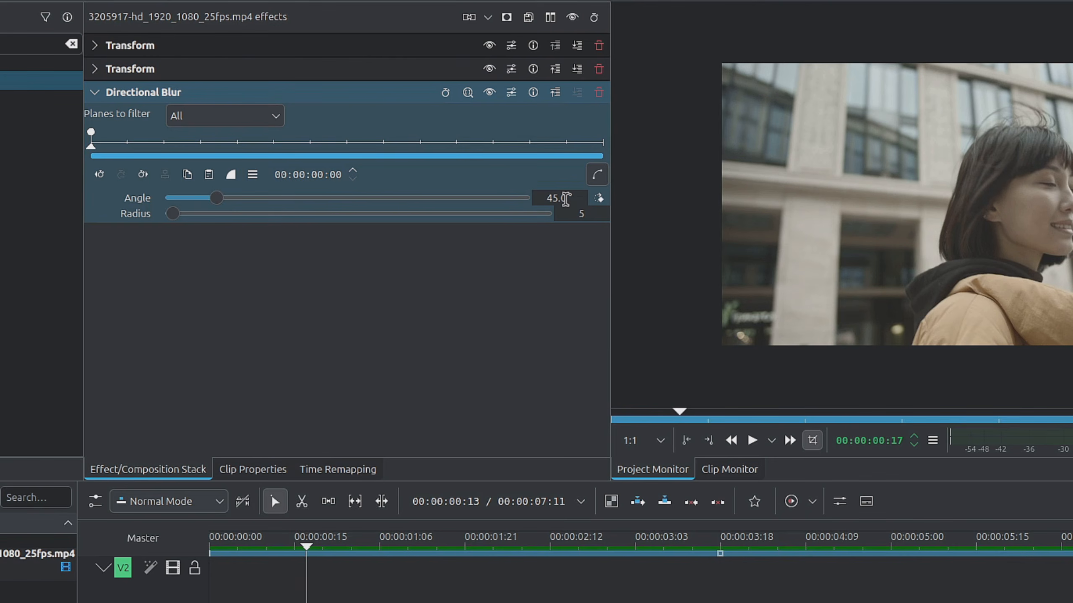
# Set the Directional Blur's first keyframe to angle 35° and radius 30, and return the playhead to the clip's start.
pyautogui.write('5')
pyautogui.press('Return')
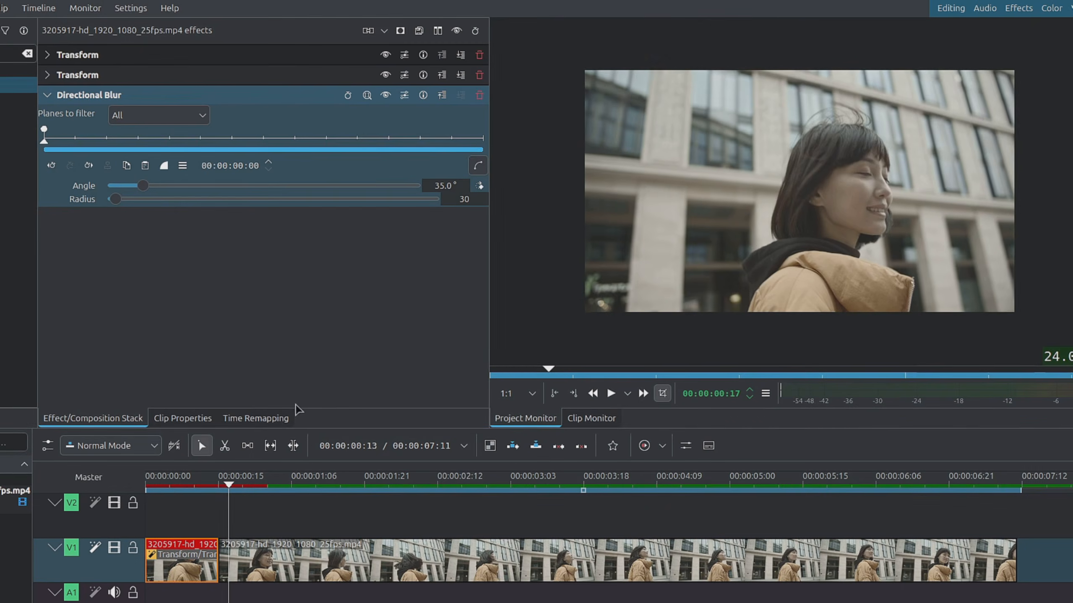
pyautogui.click(238, 547)
pyautogui.moveTo(170, 486); pyautogui.dragTo(146, 486)
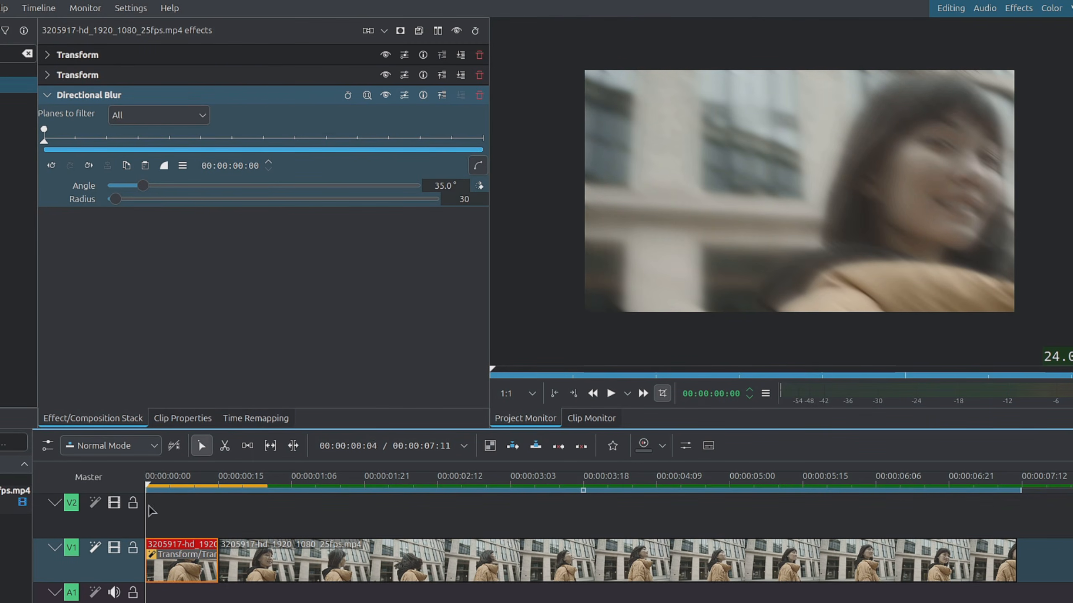
# Add a Directional Blur keyframe at 00:00:00:02 and set its angle to 0°.
pyautogui.press('Right')
pyautogui.press('Right')
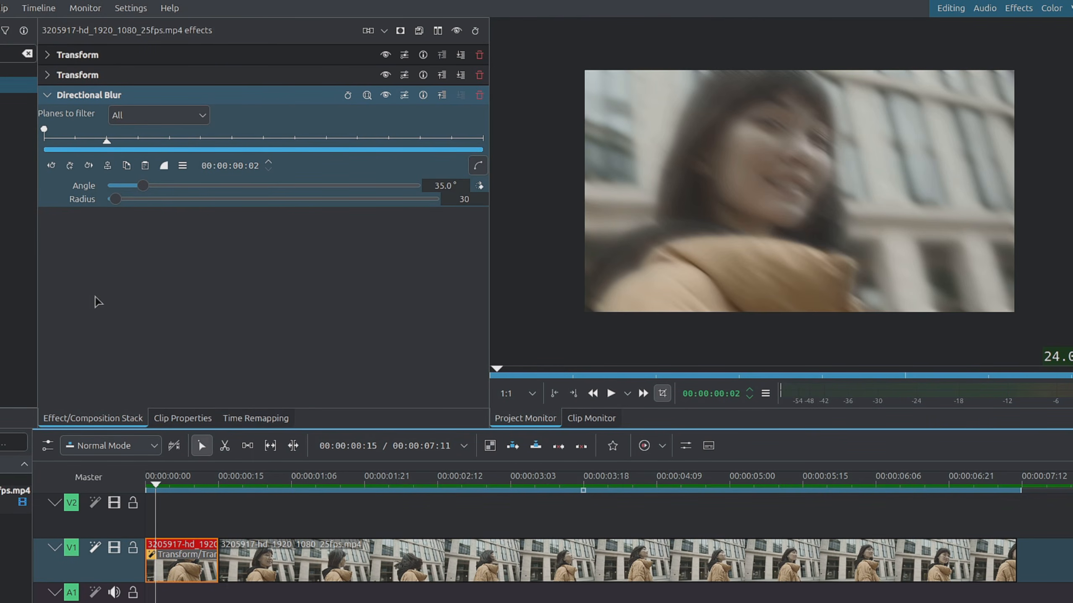
pyautogui.click(69, 165)
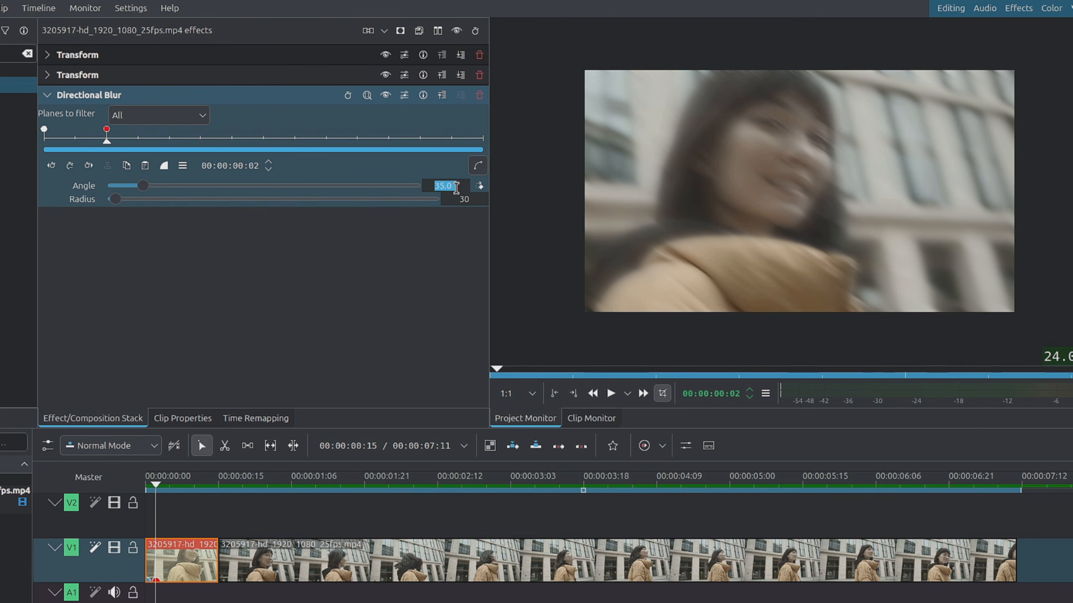
pyautogui.write('0')
pyautogui.press('Tab')
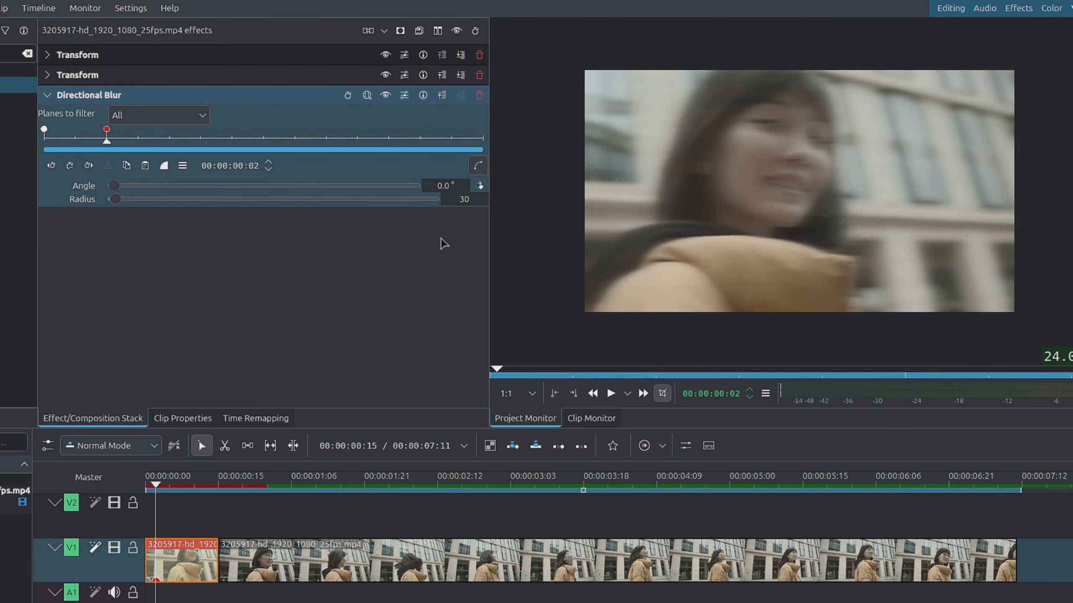
pyautogui.press('Return')
# Add a Directional Blur keyframe at 00:00:00:04 with an angle of 135° and a radius of 20.
pyautogui.press('Right')
pyautogui.press('Right')
pyautogui.press('k')
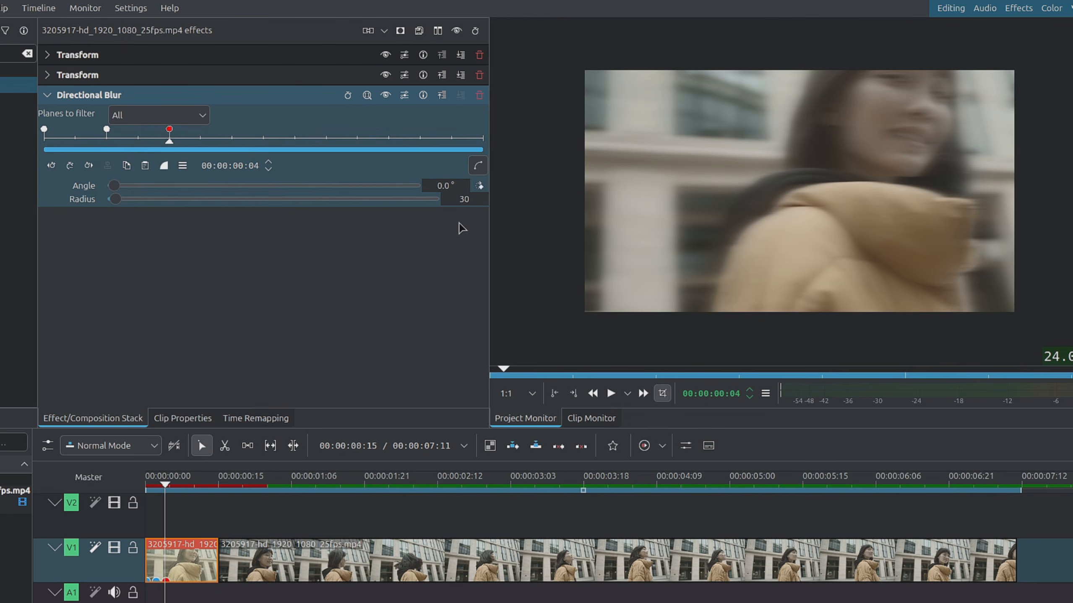
pyautogui.doubleClick(444, 188)
pyautogui.write('135')
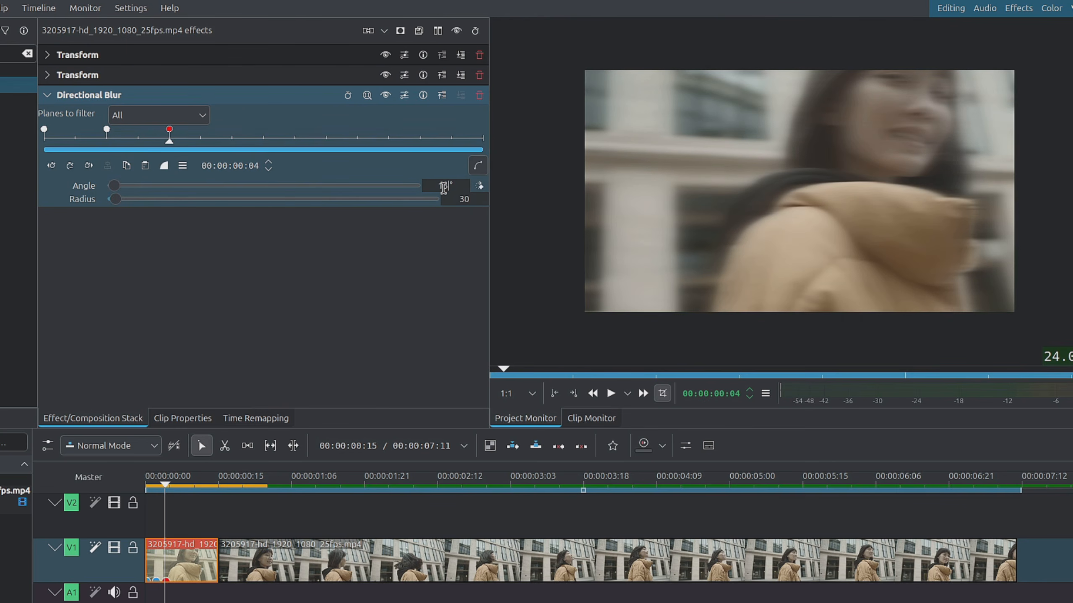
pyautogui.press('Return')
pyautogui.doubleClick(477, 198)
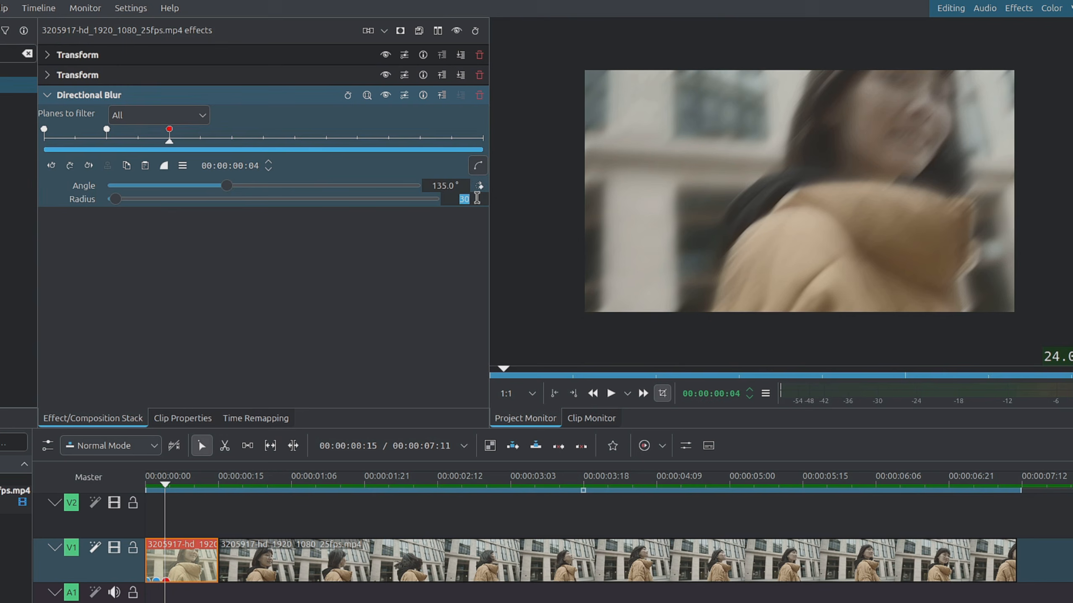
pyautogui.click(477, 198)
pyautogui.press('BackSpace')
pyautogui.write('20')
pyautogui.press('Return')
# Add a Directional Blur keyframe at 00:00:00:10 with a radius of 0 and check the default keyframe type.
pyautogui.press('Right')
pyautogui.press('Right')
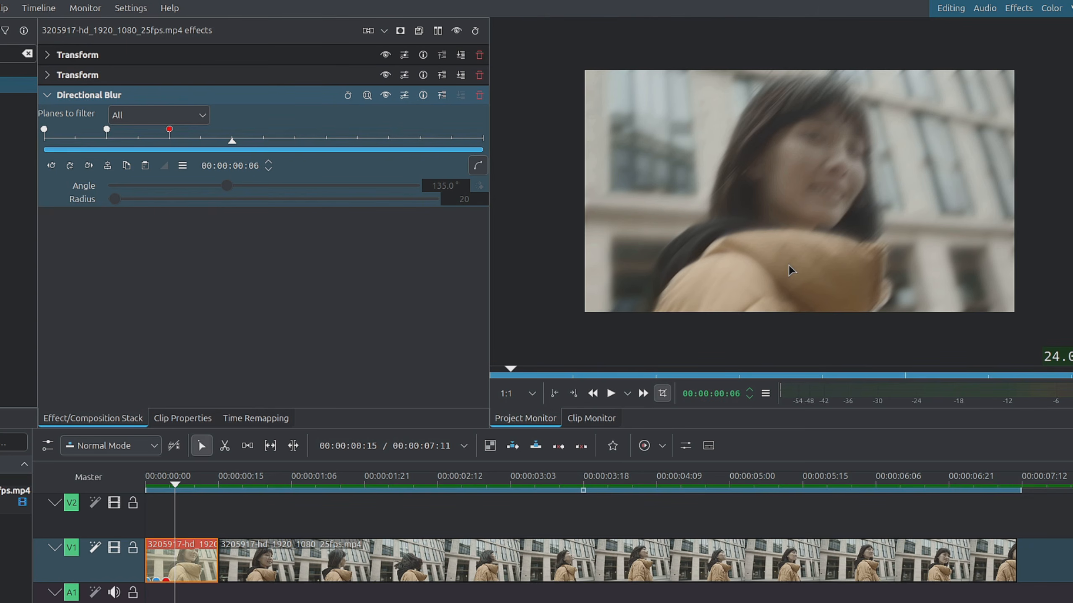
pyautogui.press('Right')
pyautogui.press('Right')
pyautogui.press('Right')
pyautogui.press('Right')
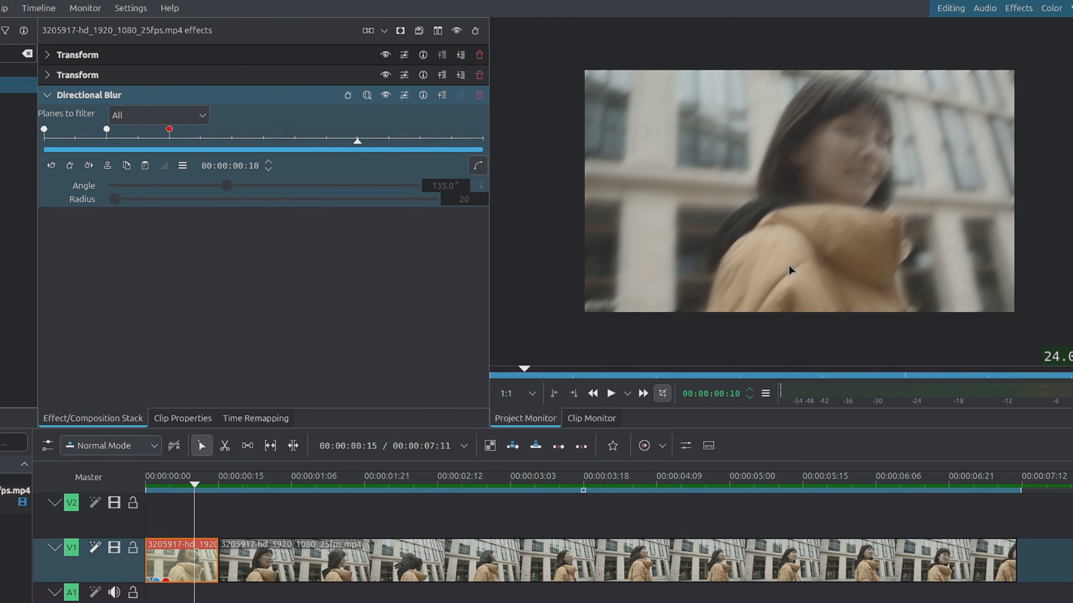
pyautogui.press('k')
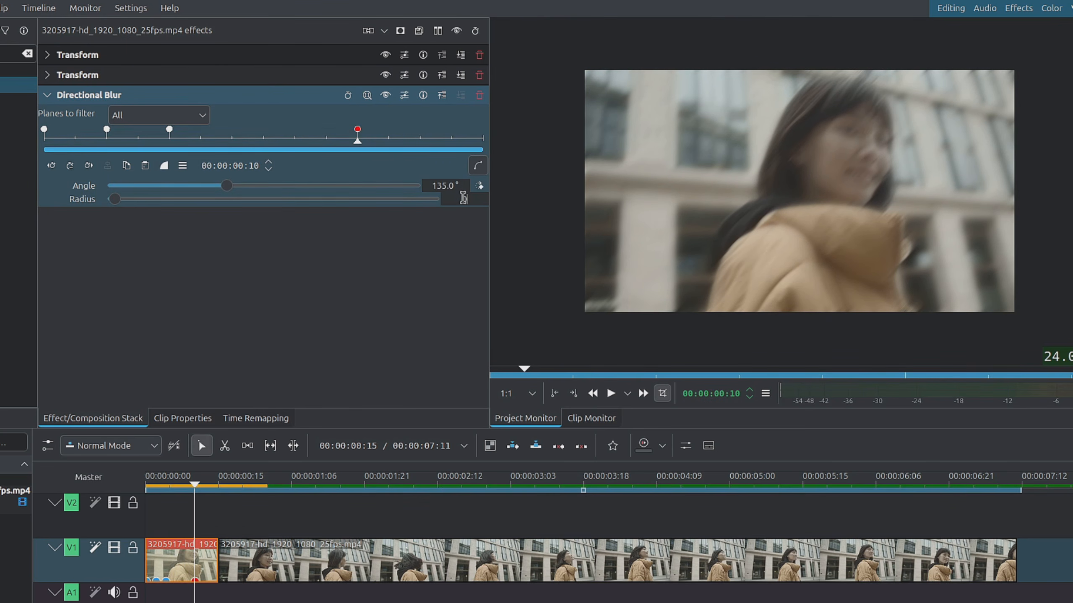
pyautogui.click(183, 166)
pyautogui.moveTo(294, 266)
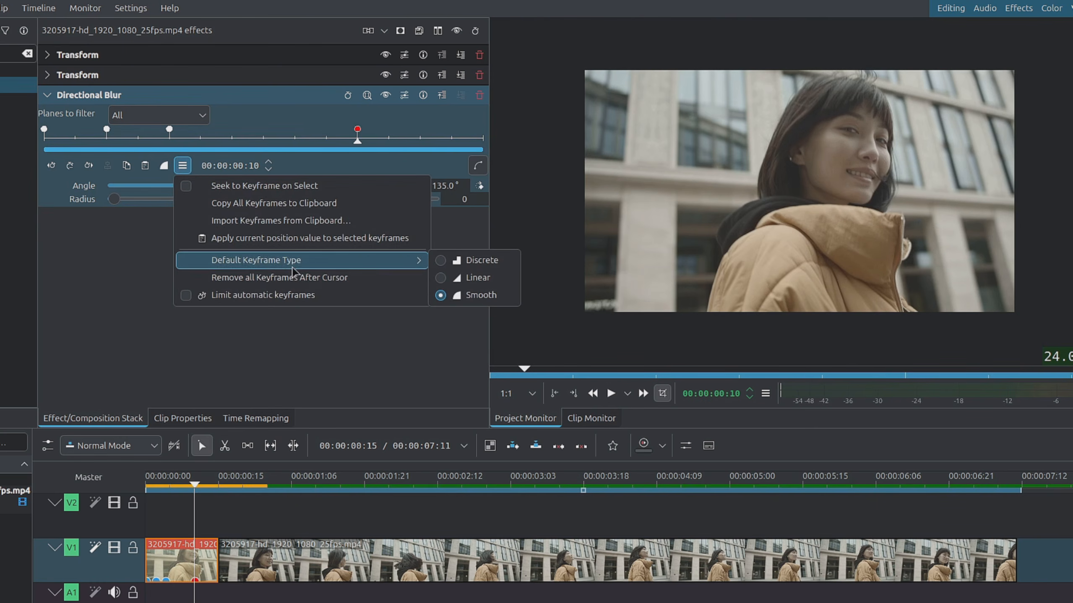